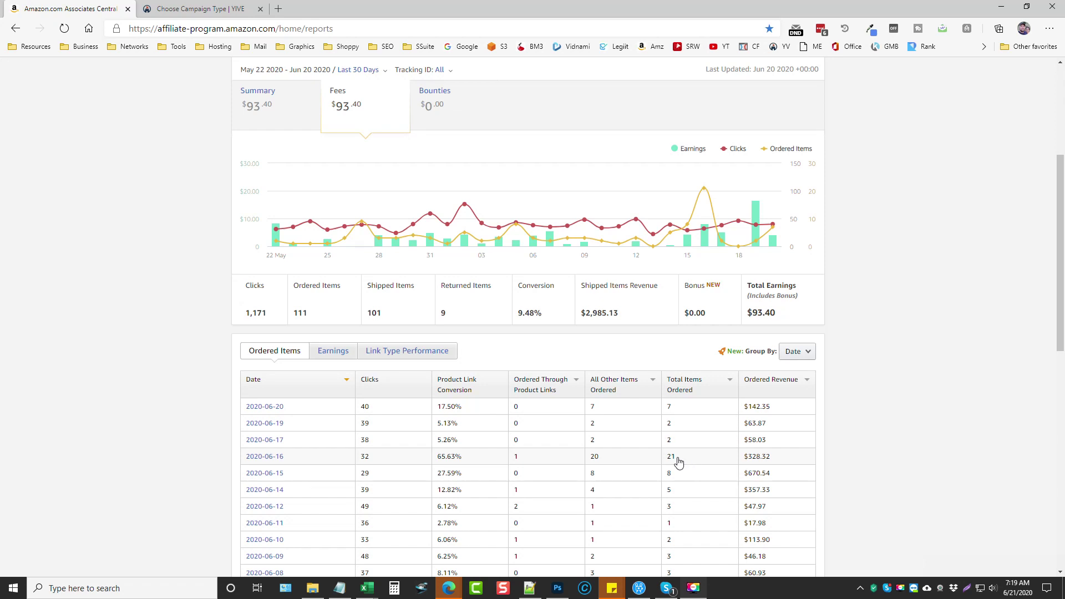
# - On the YIVE campaign creation page, name the campaign 'Hemp' and select the Amazon campaign type
pyautogui.scroll(-3, 688, 444)
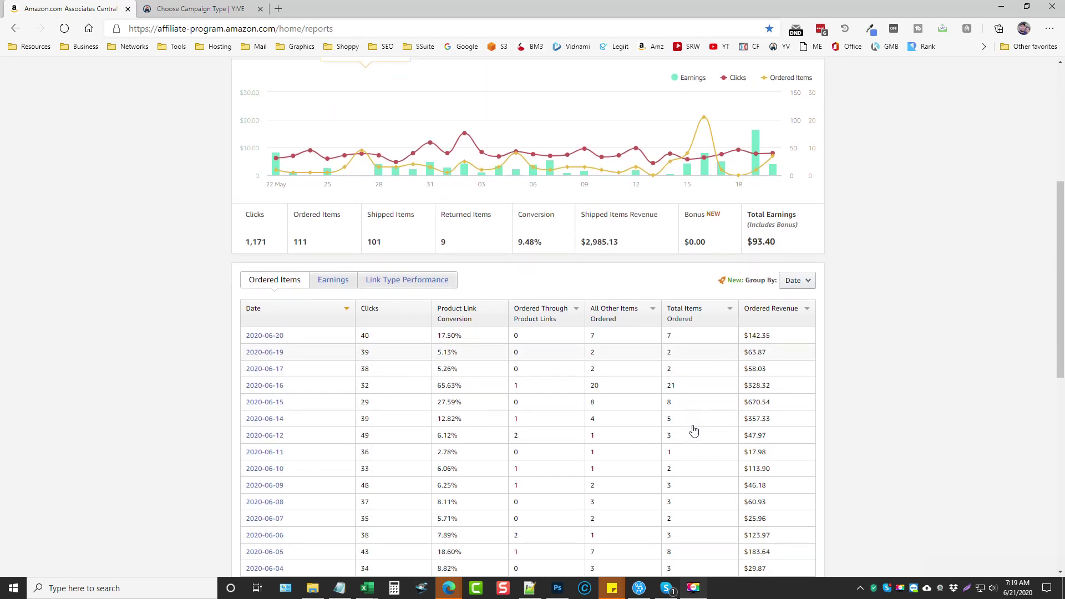
pyautogui.scroll(-3, 694, 428)
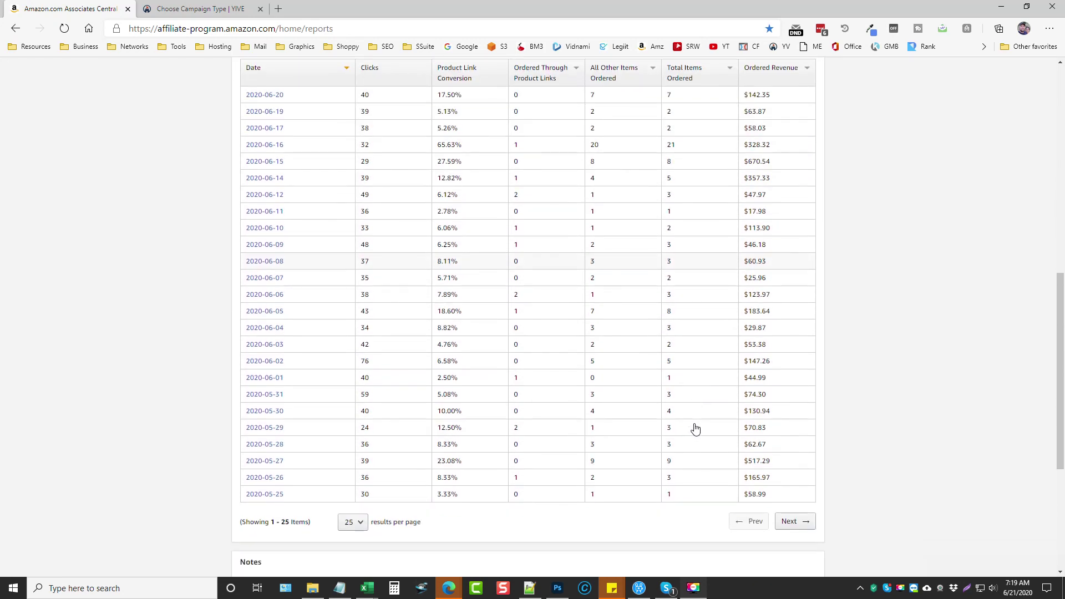
pyautogui.scroll(7, 694, 427)
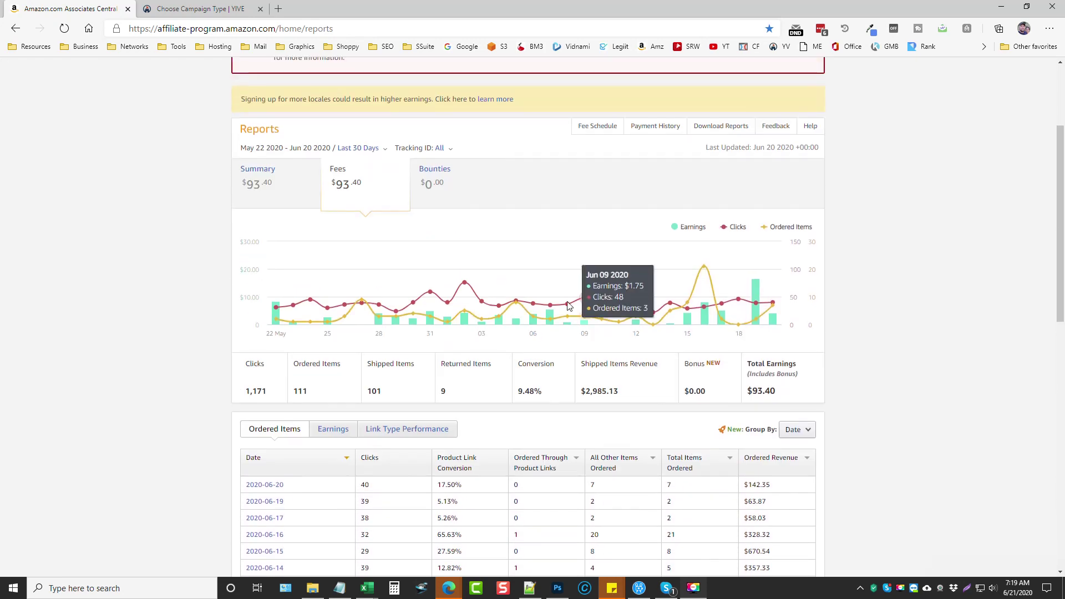
pyautogui.click(200, 8)
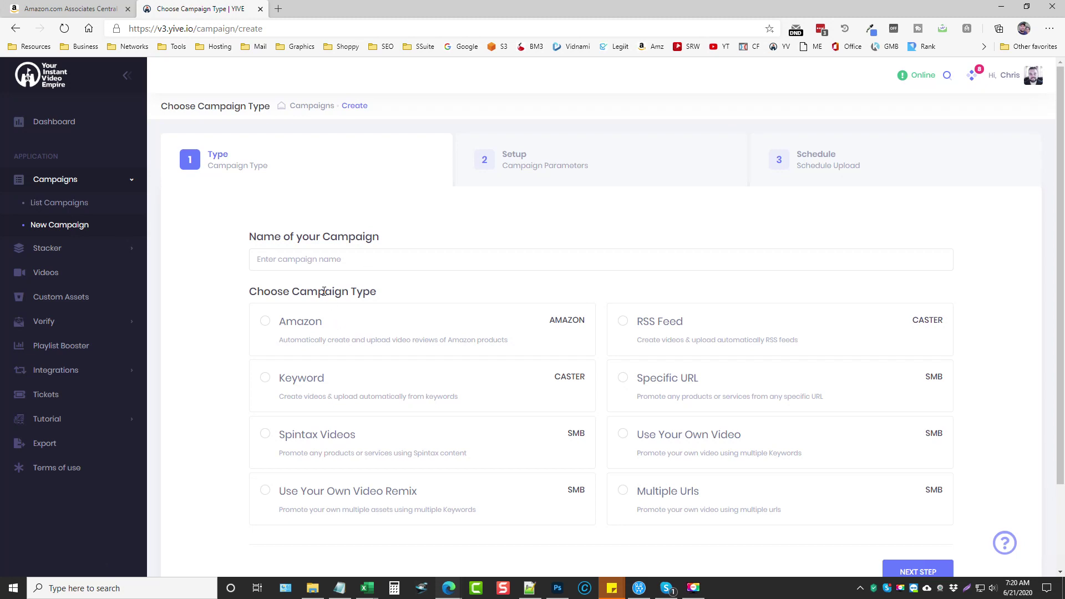
pyautogui.click(308, 257)
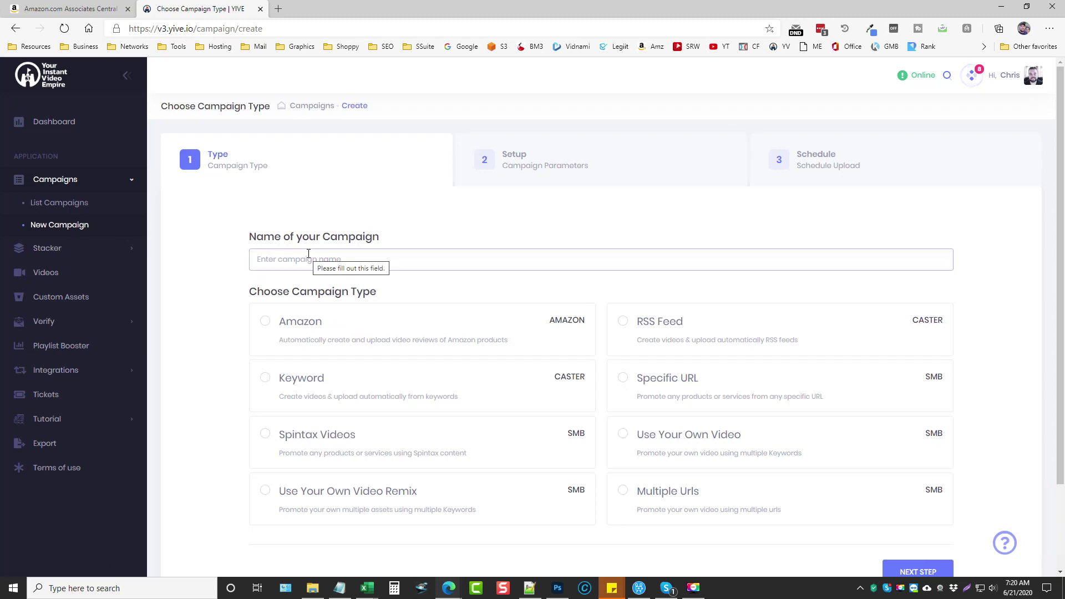
pyautogui.write('Hemp')
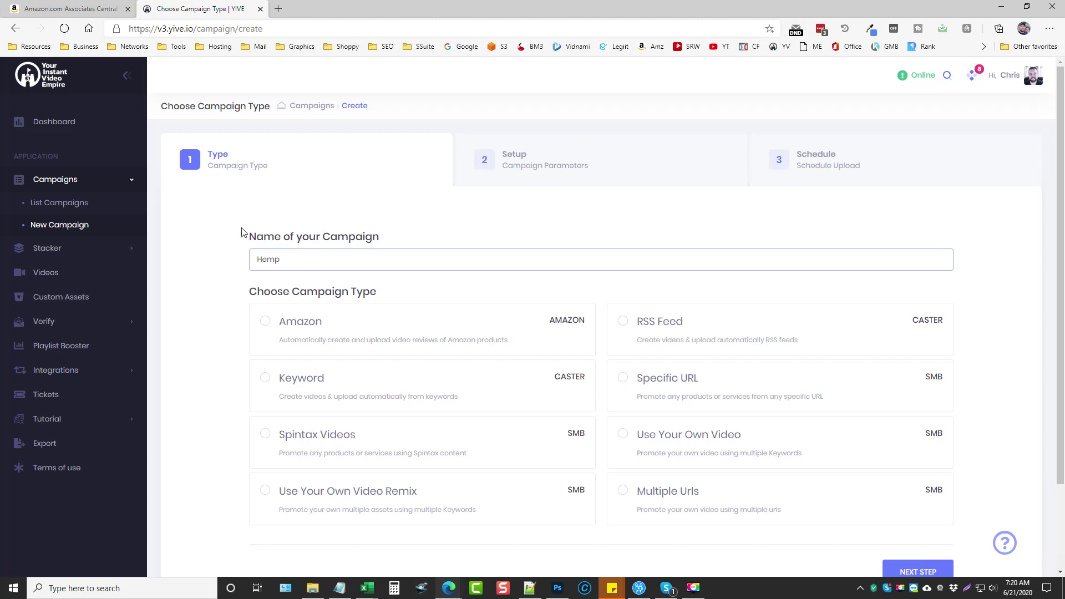
pyautogui.scroll(-2, 233, 255)
pyautogui.click(264, 218)
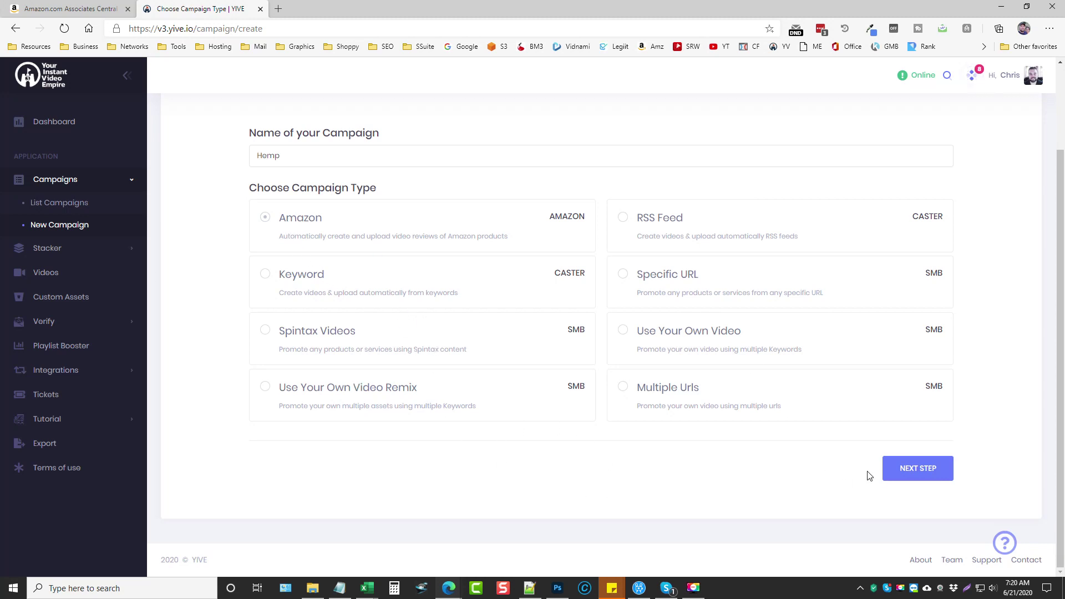
# - Search Amazon products for 'hemp cream, hemp lotion, hemp seeds' and review the retrieved results
pyautogui.click(923, 473)
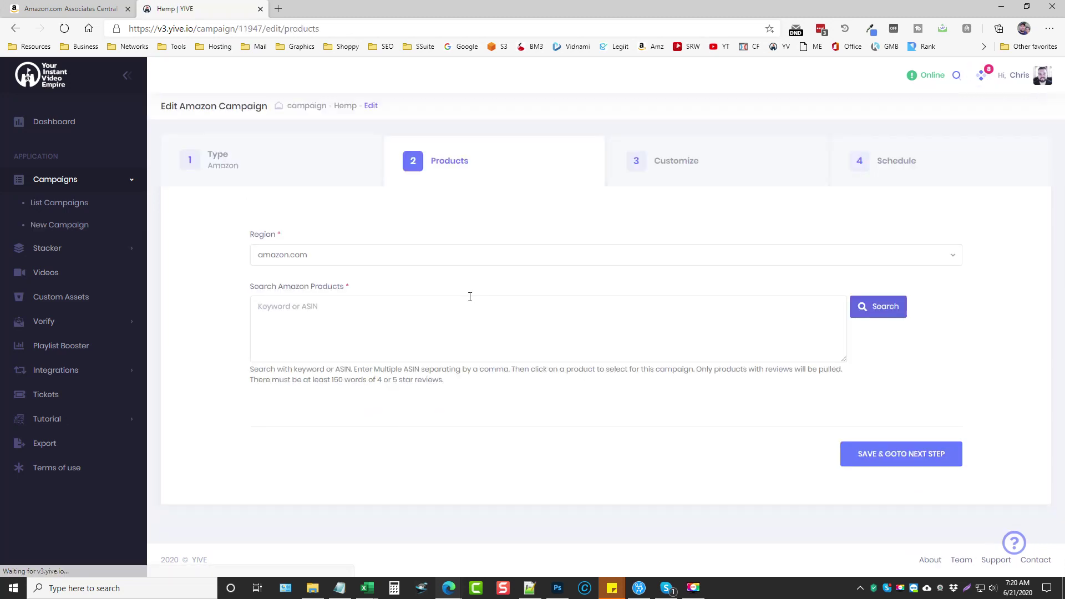
pyautogui.click(319, 309)
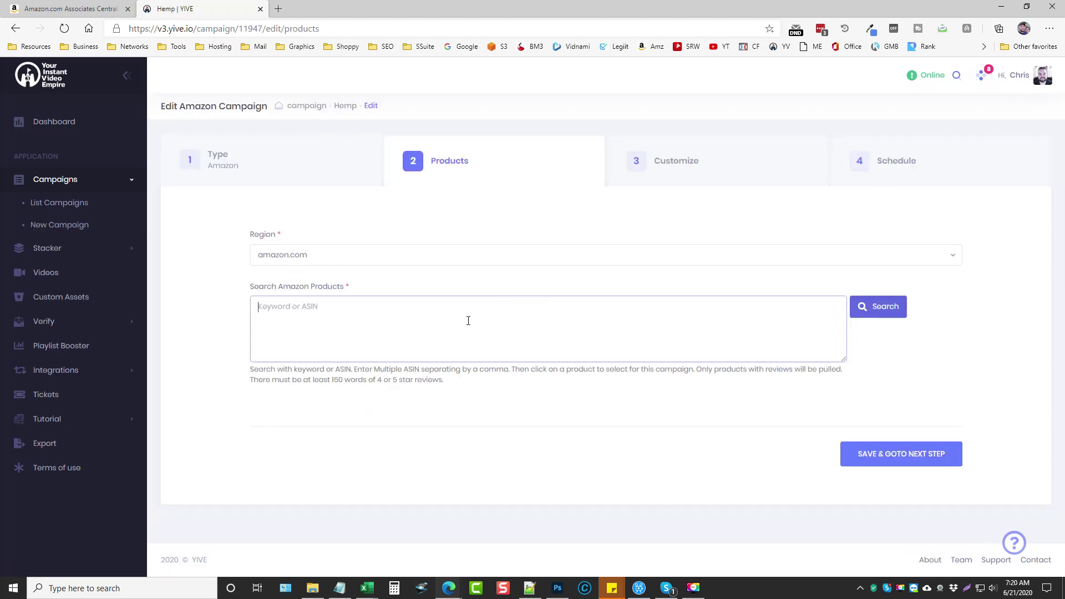
pyautogui.write('hemp cream,hemp lotin')
pyautogui.write('n, hem')
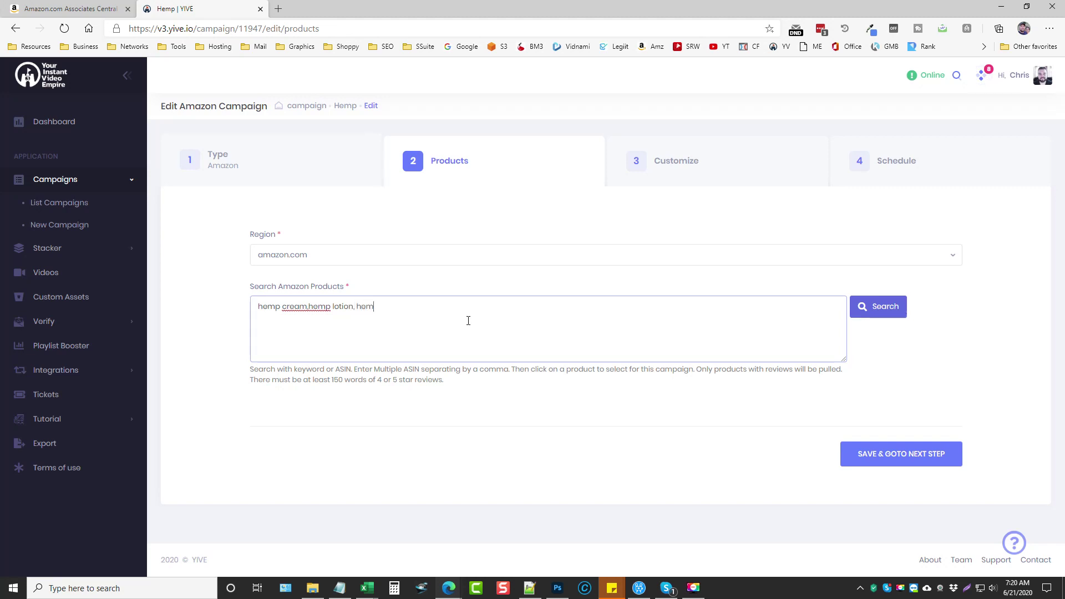
pyautogui.press('BackSpace')
pyautogui.press('BackSpace')
pyautogui.press('BackSpace')
pyautogui.press('BackSpace')
pyautogui.write('hemp seeds')
pyautogui.click(857, 314)
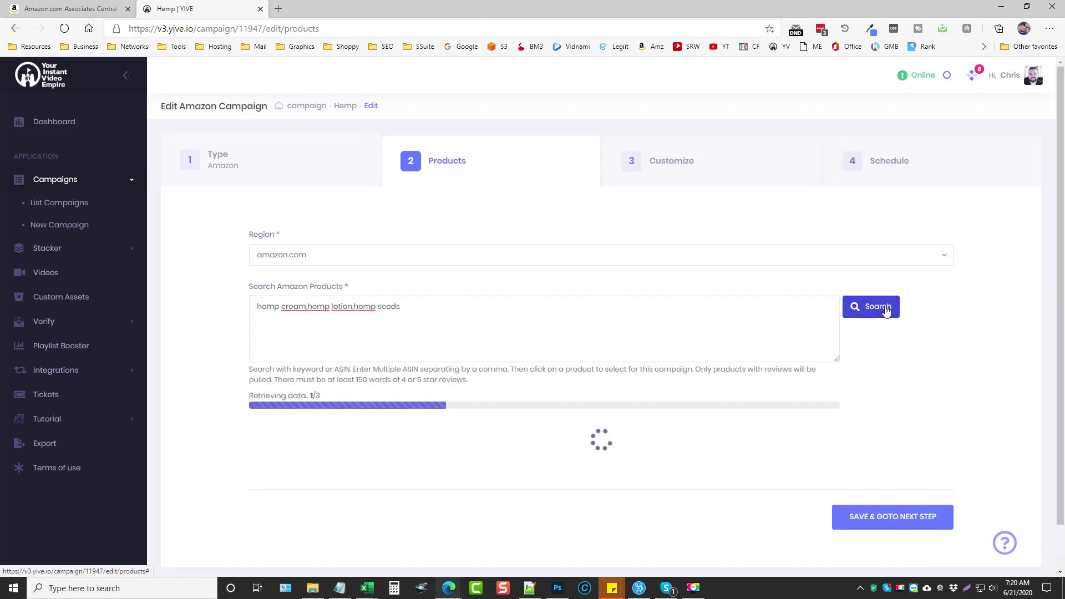
pyautogui.scroll(-6, 217, 371)
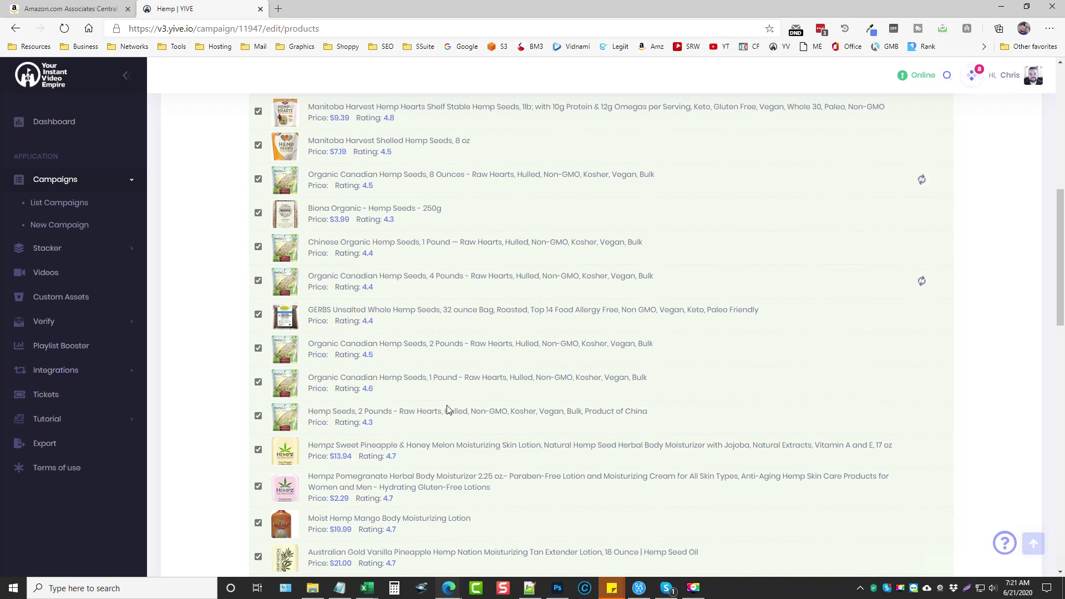
pyautogui.scroll(3, 449, 409)
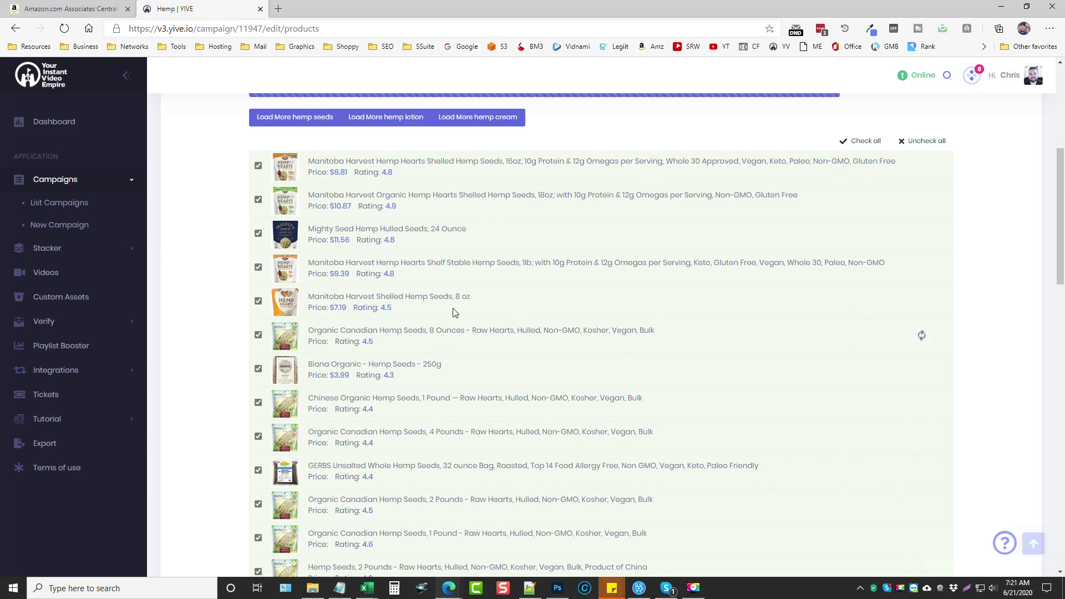
pyautogui.scroll(3, 383, 316)
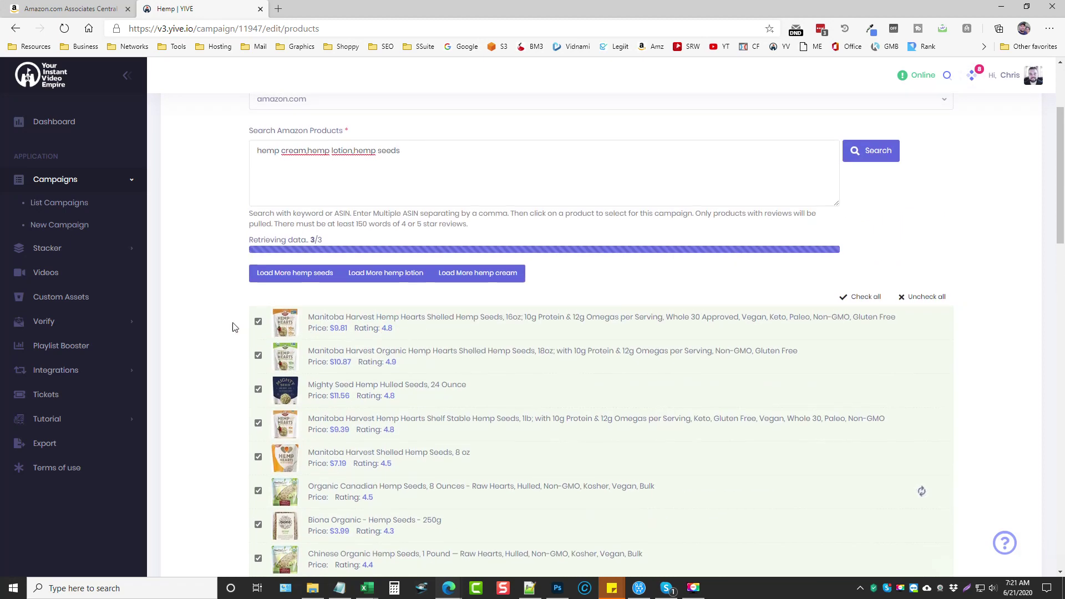
# - Load more hemp seeds products, then save the product selection and continue to customizing
pyautogui.click(290, 277)
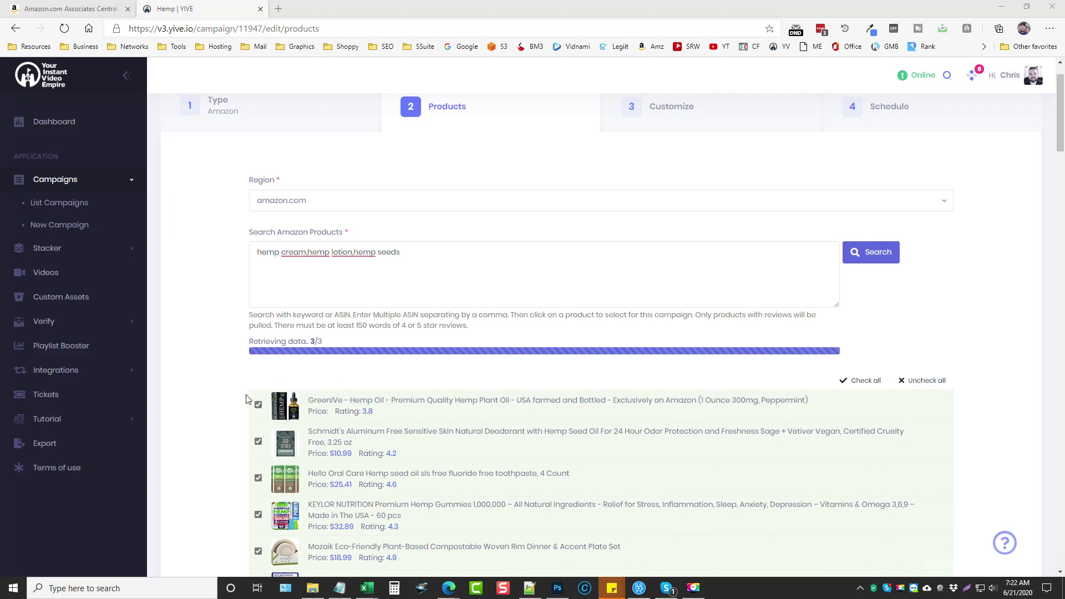
pyautogui.scroll(-3, 252, 407)
pyautogui.scroll(-15, 375, 348)
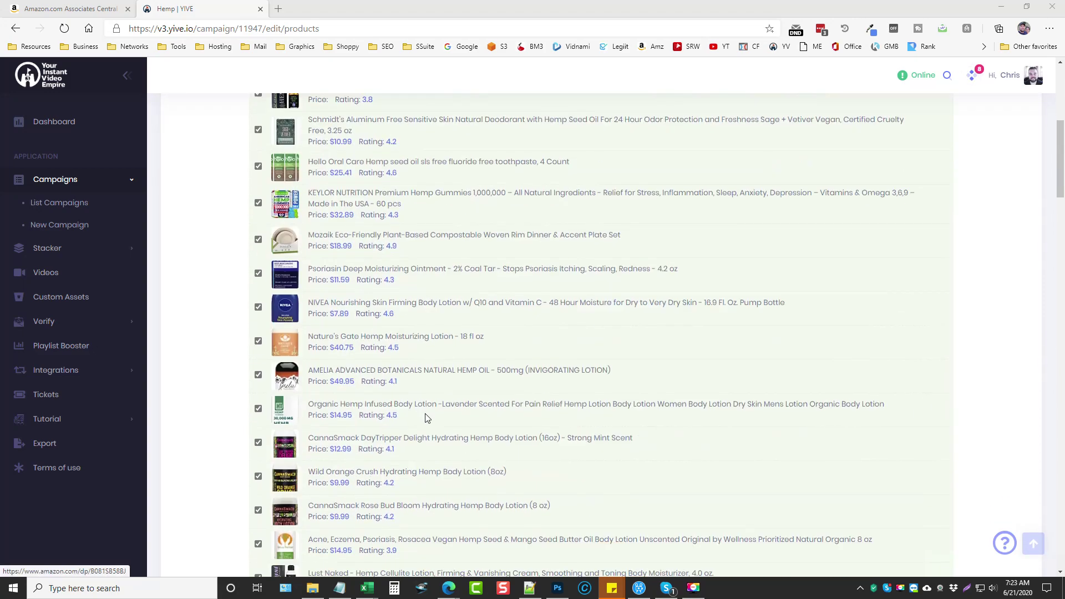
pyautogui.scroll(-20, 429, 415)
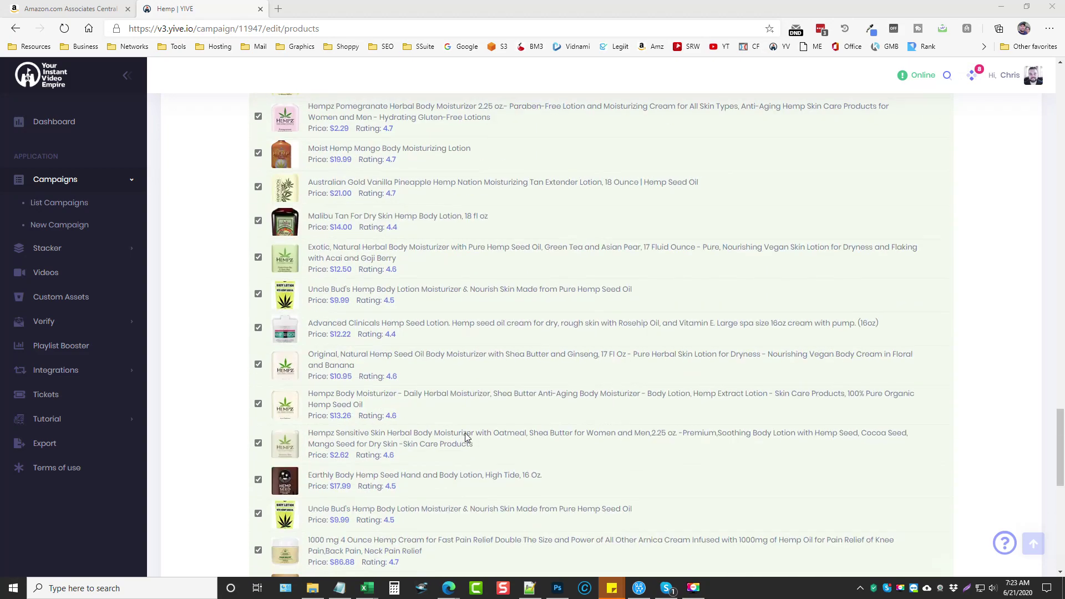
pyautogui.scroll(20, 465, 435)
pyautogui.scroll(1, 466, 441)
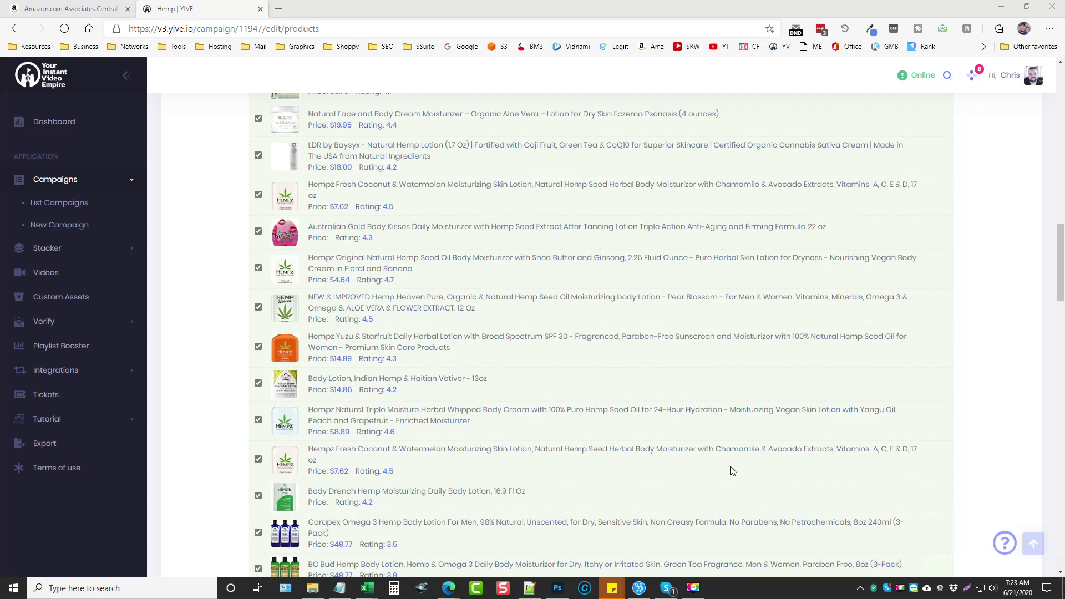
pyautogui.scroll(-15, 732, 470)
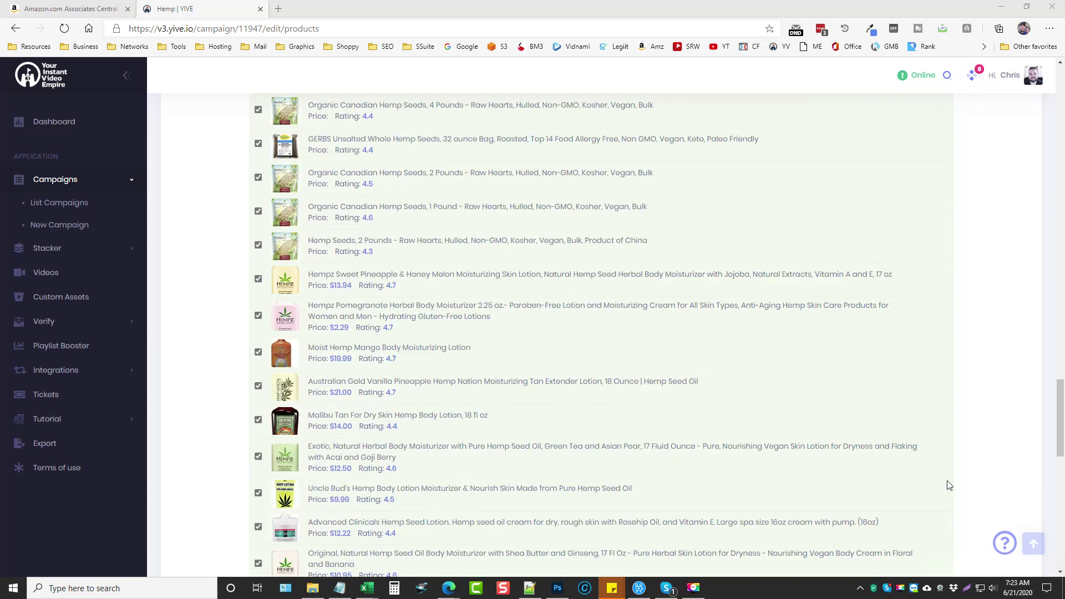
pyautogui.scroll(-15, 950, 486)
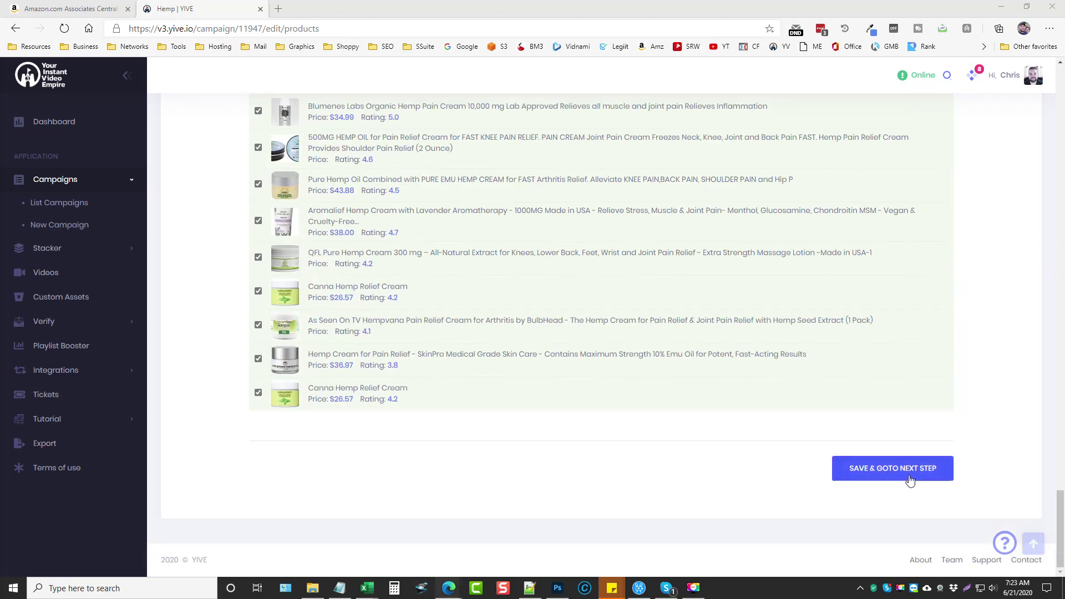
pyautogui.click(910, 480)
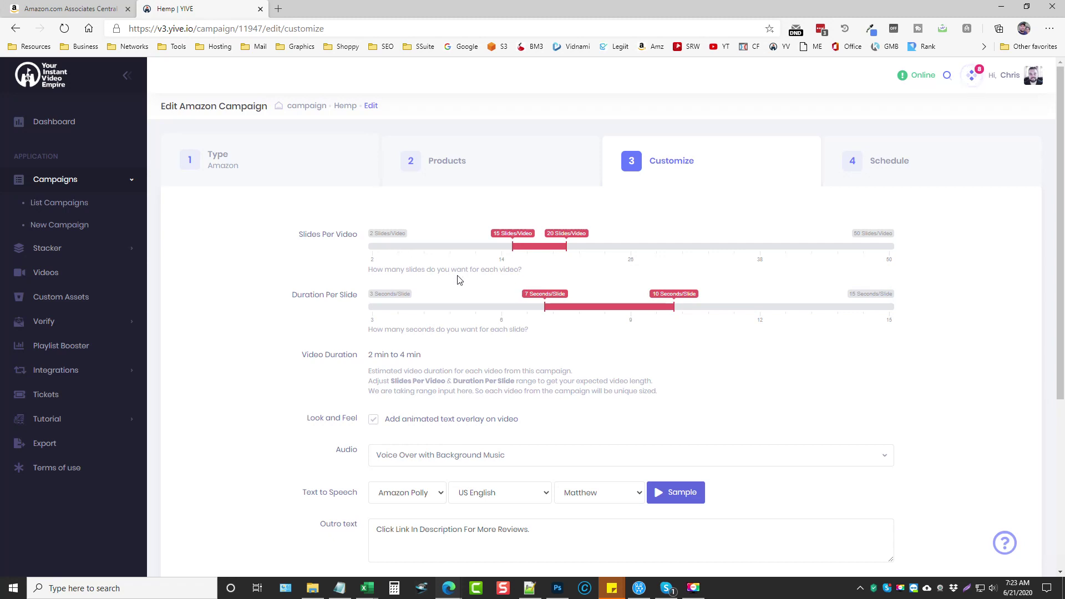
# - Set slides per video to 7–12 and seconds per slide to 4–8
pyautogui.moveTo(513, 252); pyautogui.dragTo(427, 253)
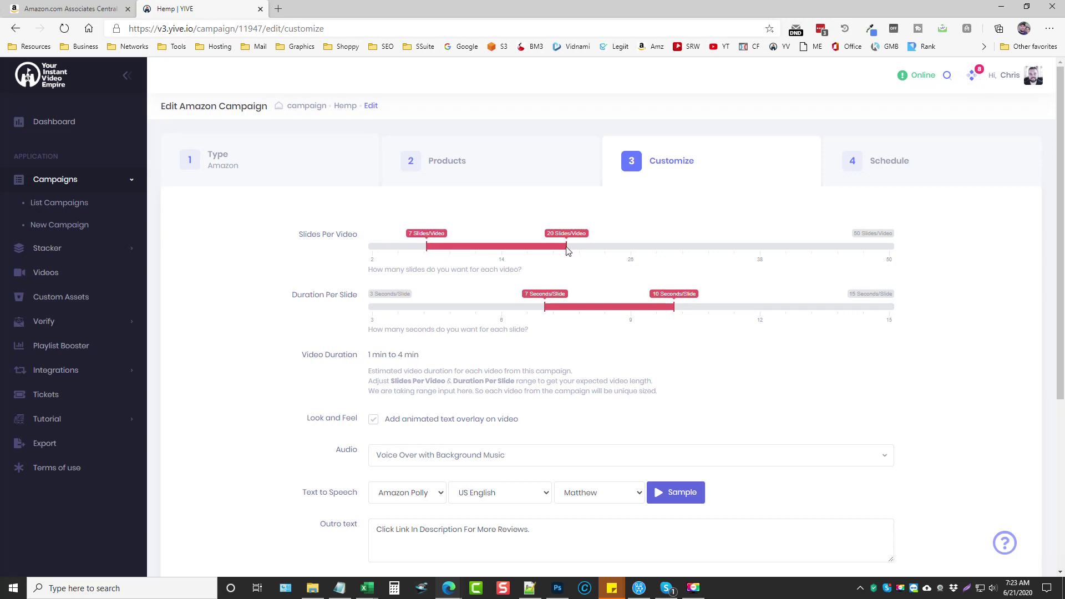
pyautogui.moveTo(566, 251); pyautogui.dragTo(483, 253)
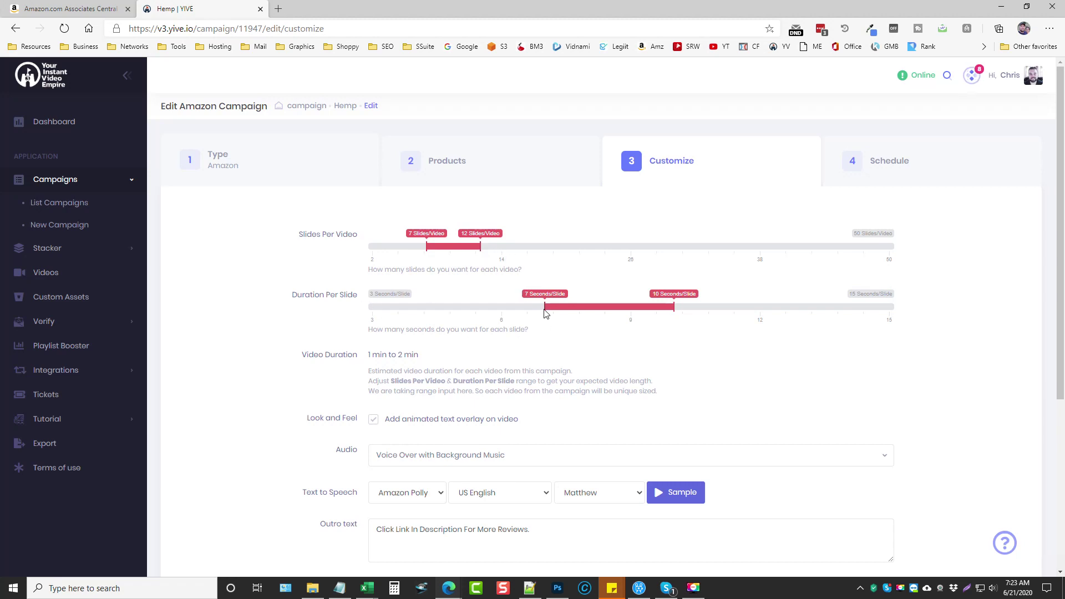
pyautogui.moveTo(545, 314); pyautogui.dragTo(422, 314)
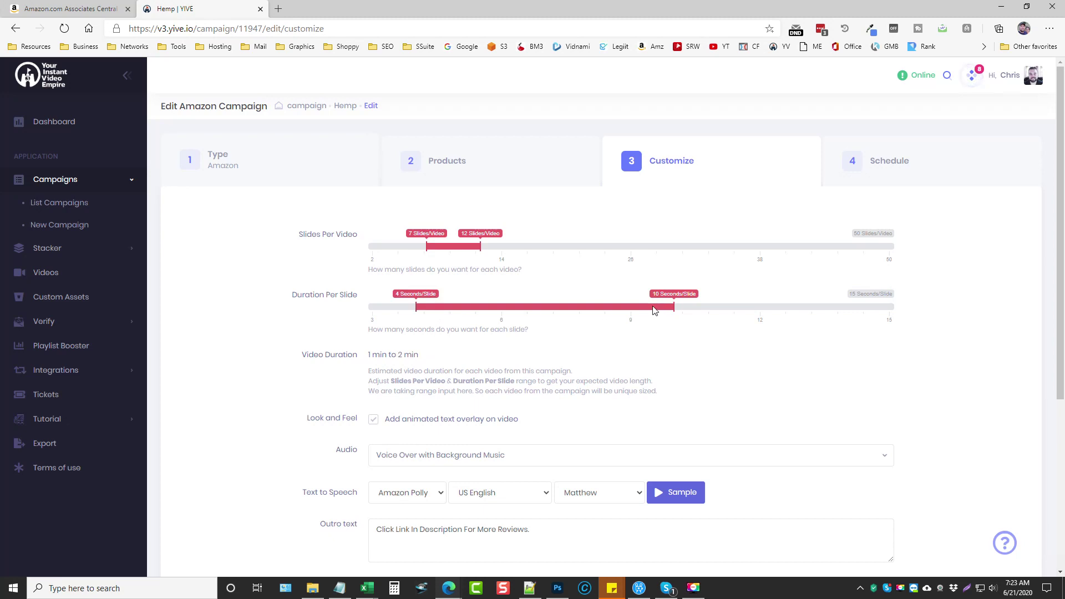
pyautogui.moveTo(672, 313); pyautogui.dragTo(591, 313)
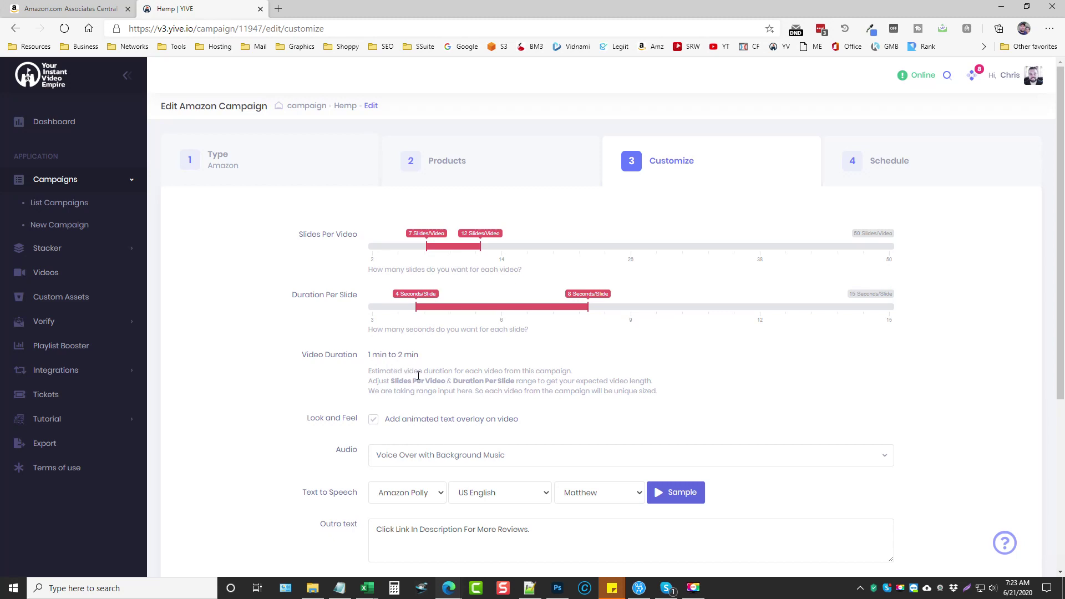
# - Choose Background Music Only as the video audio
pyautogui.scroll(-1, 416, 373)
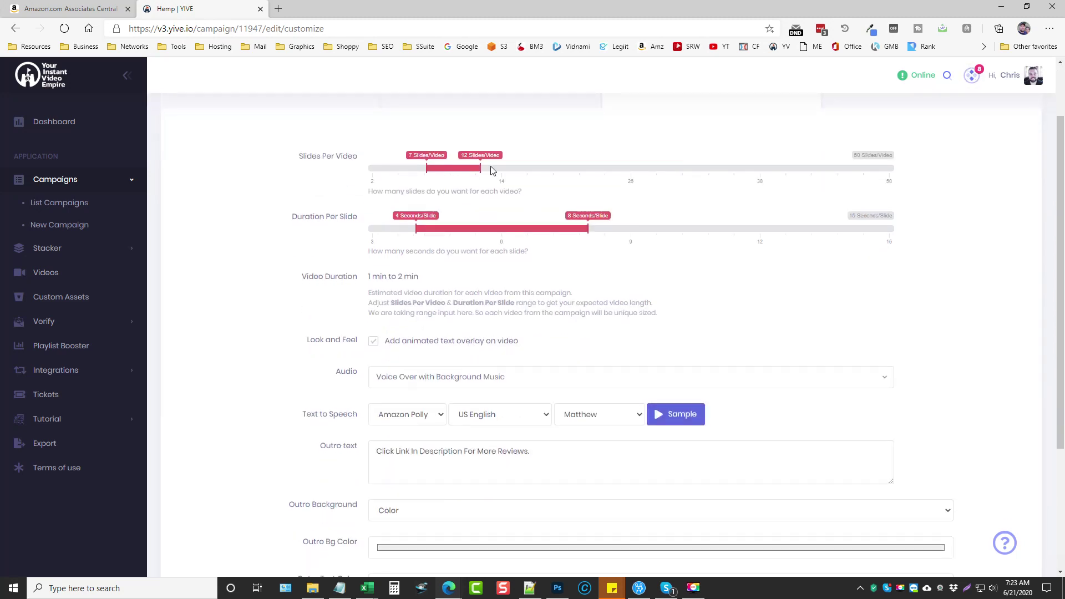
pyautogui.scroll(-1, 278, 359)
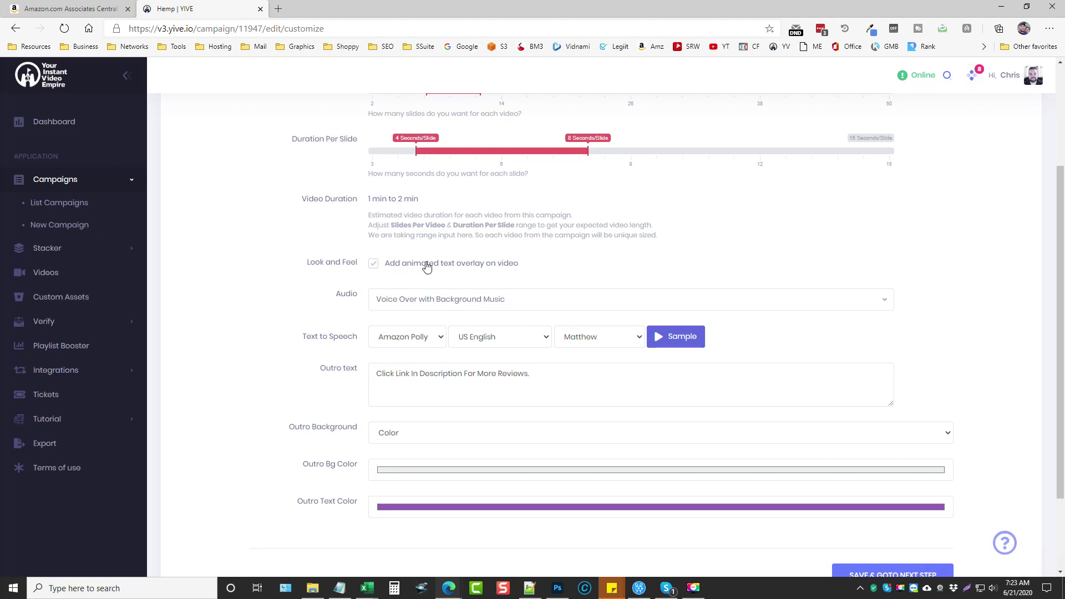
pyautogui.click(430, 306)
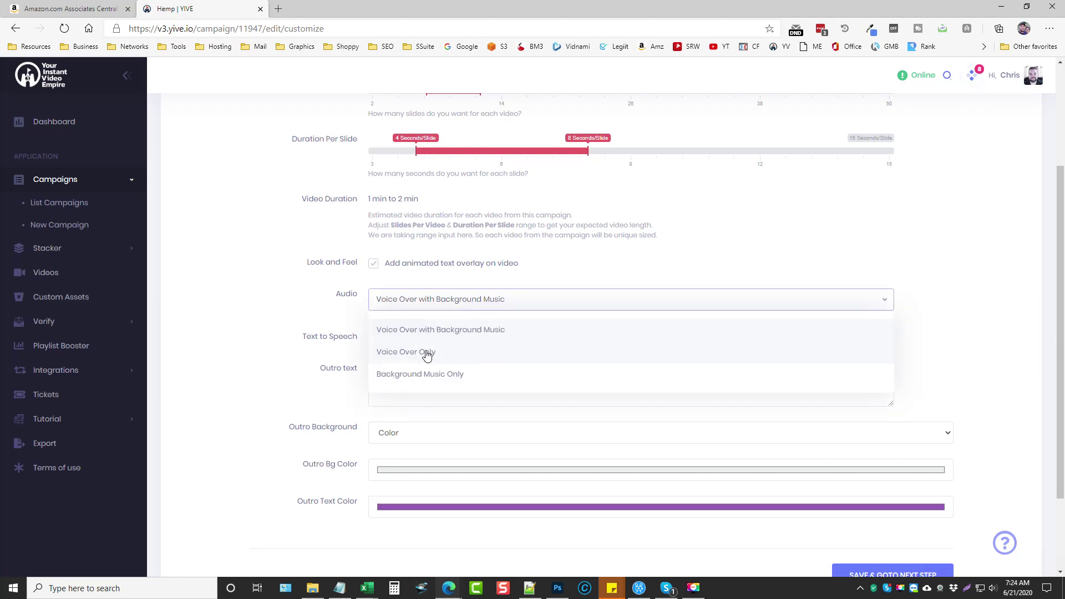
pyautogui.click(429, 376)
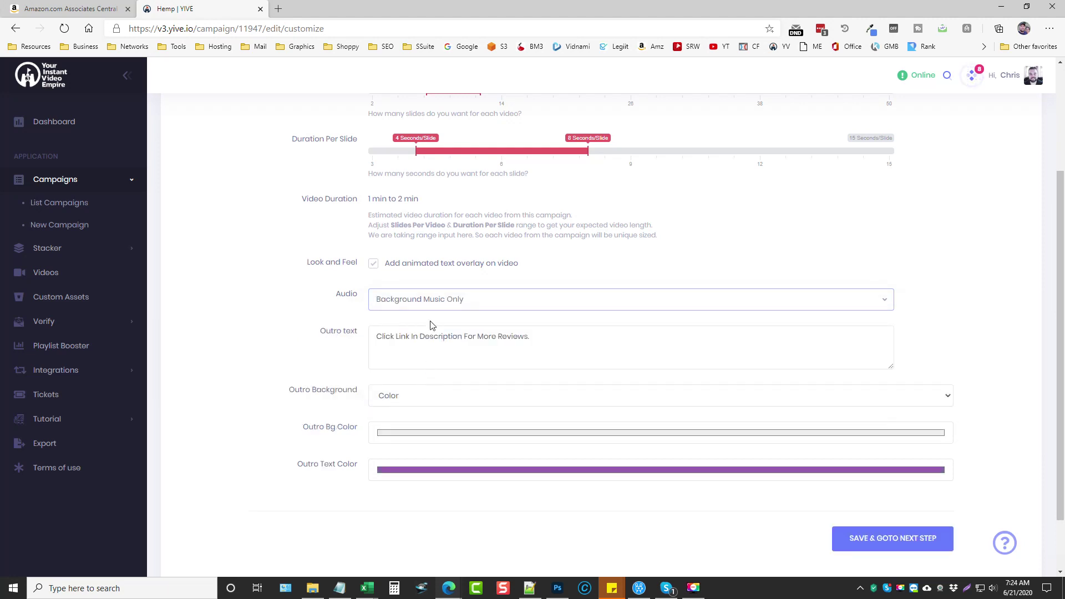
pyautogui.scroll(-2, 402, 268)
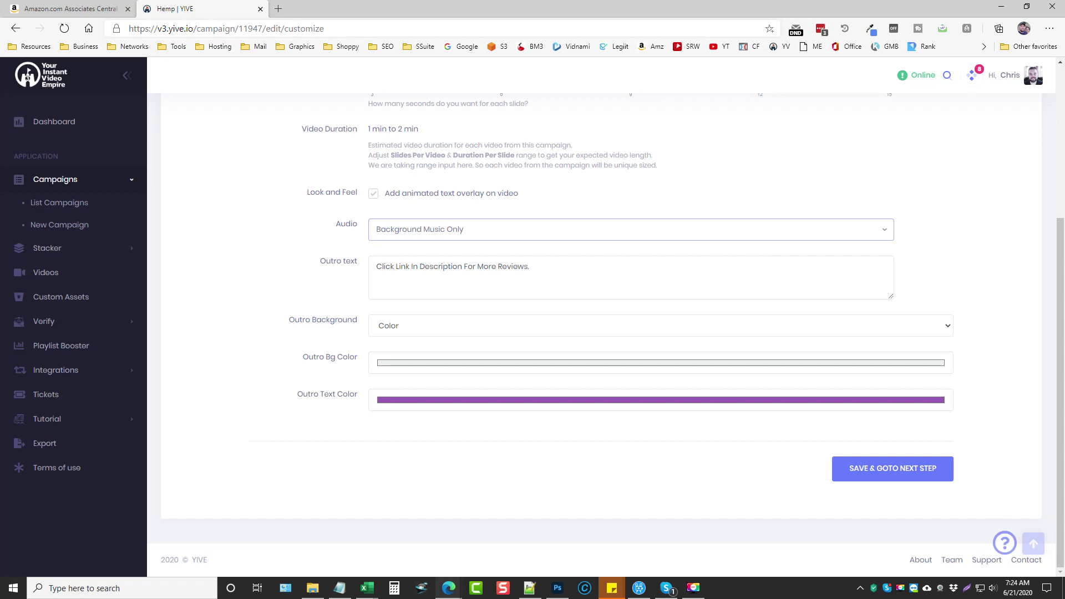
pyautogui.hotkey('alt', 'Tab')
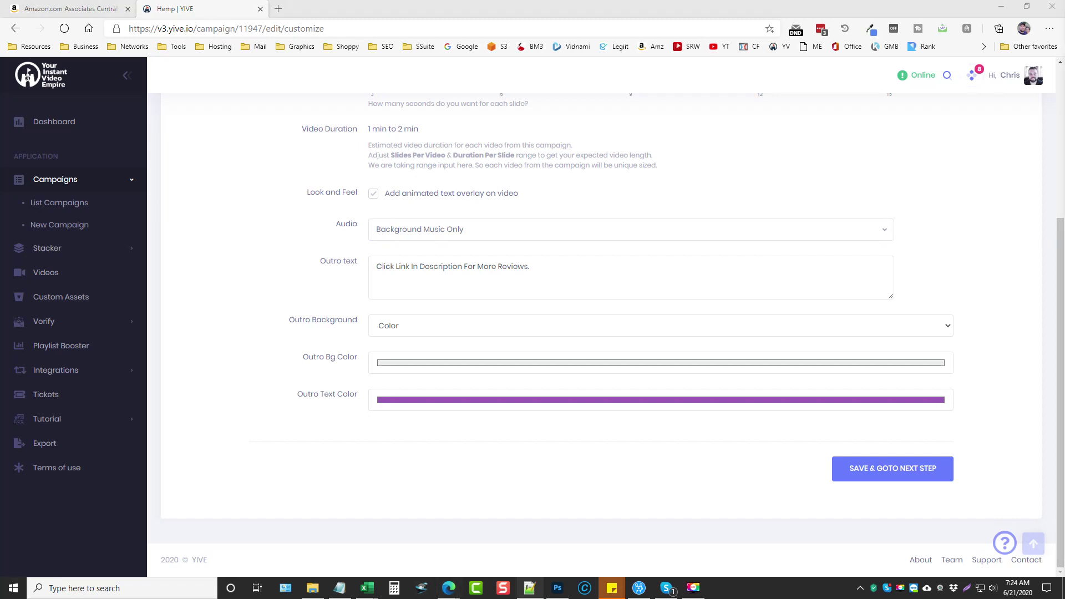
# - Replace the outro text with the discounted-pricing message and give it a dark green plain-colour background
pyautogui.moveTo(530, 267); pyautogui.dragTo(351, 268)
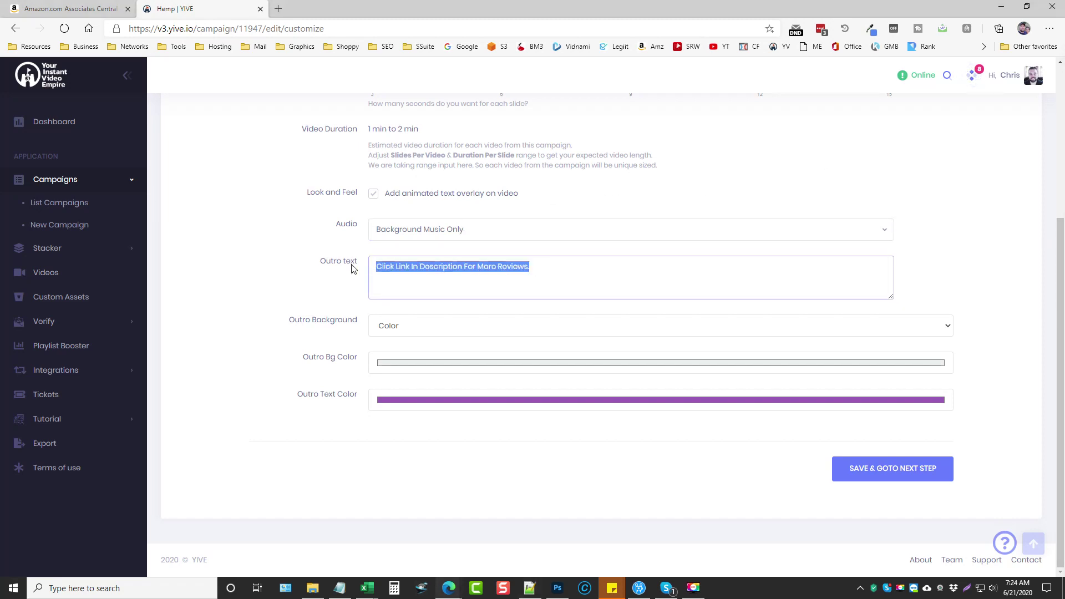
pyautogui.write('Visit link under video for discounted pricing and more review')
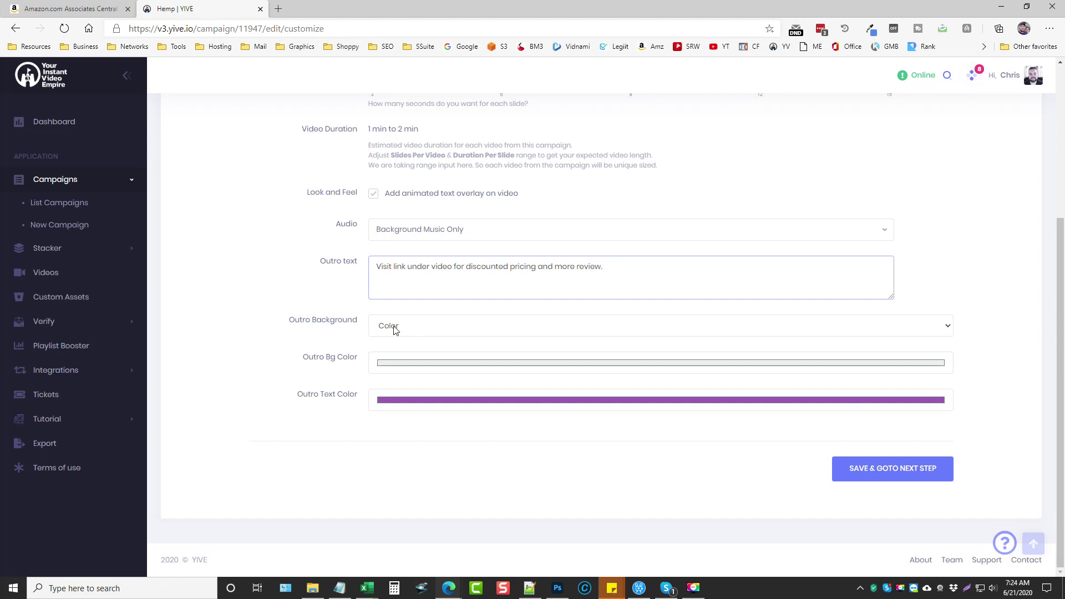
pyautogui.click(396, 331)
pyautogui.click(390, 327)
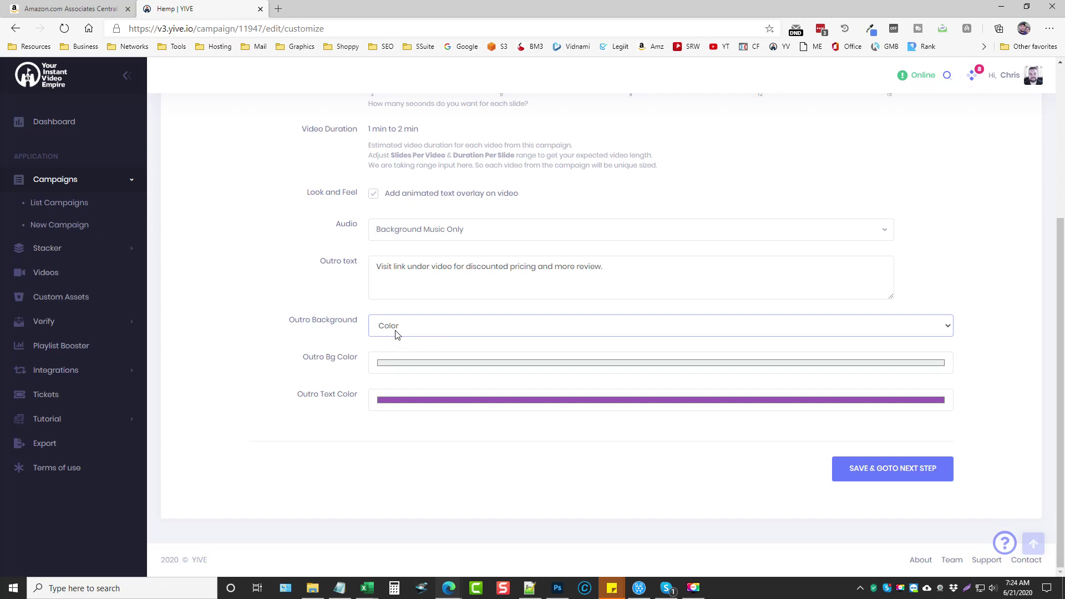
pyautogui.click(400, 370)
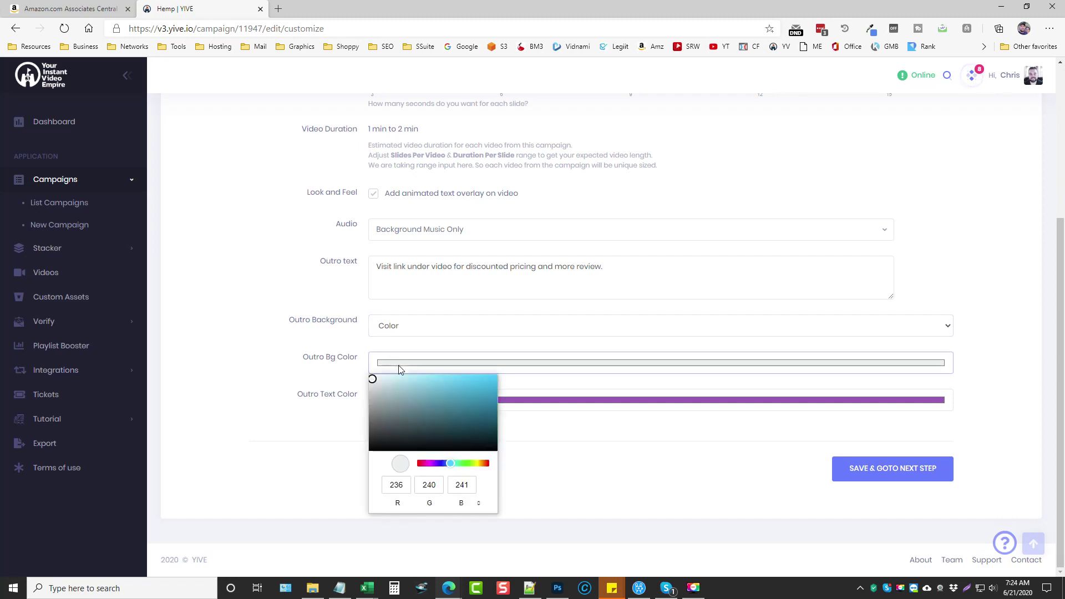
pyautogui.click(467, 464)
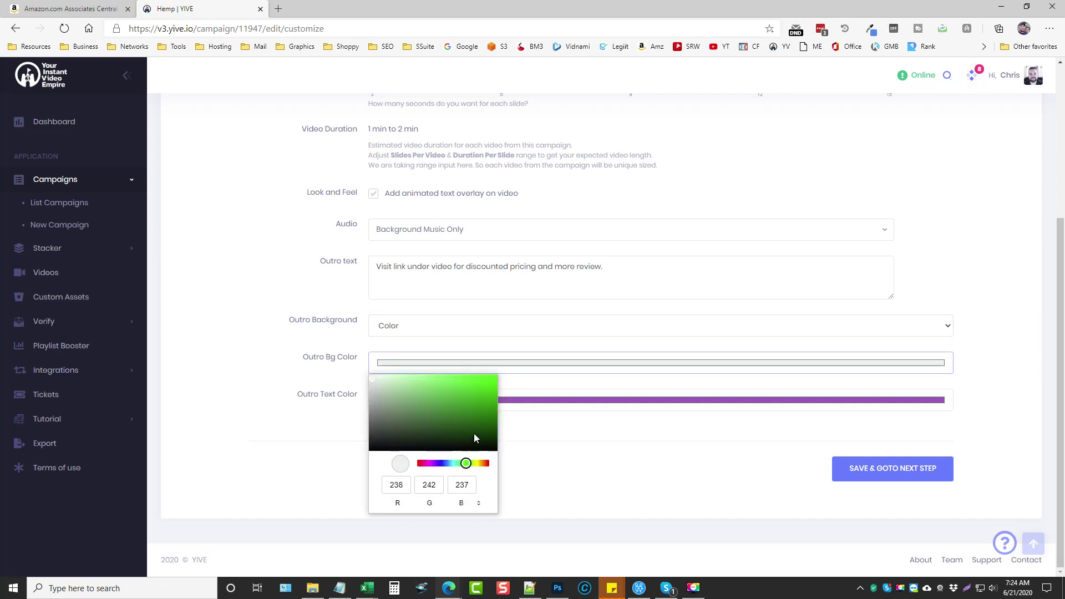
pyautogui.click(486, 422)
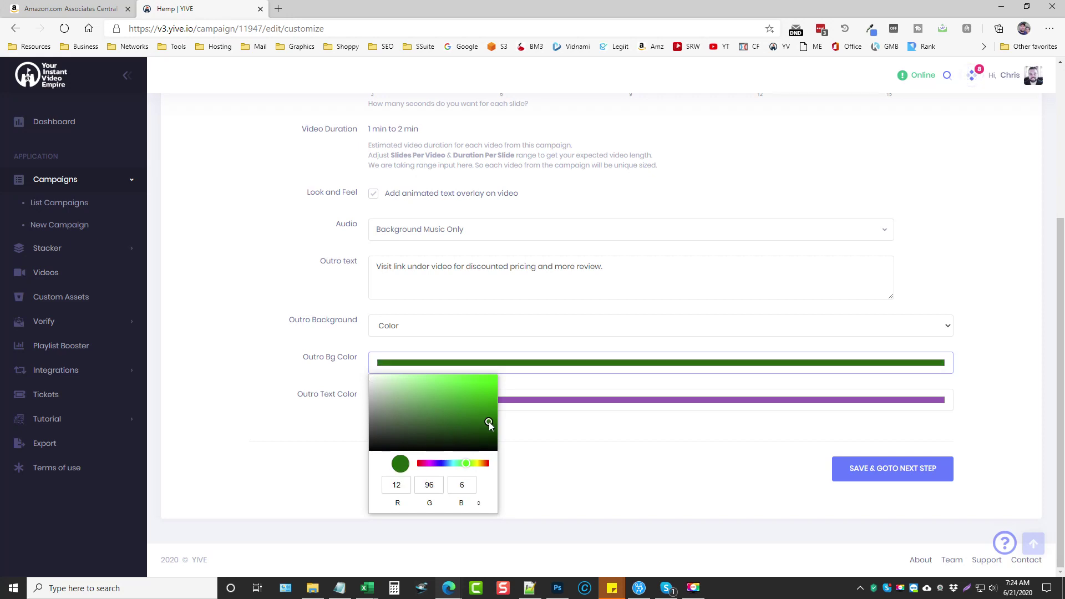
pyautogui.click(266, 335)
# - Make the outro text colour white
pyautogui.click(407, 403)
pyautogui.click(371, 413)
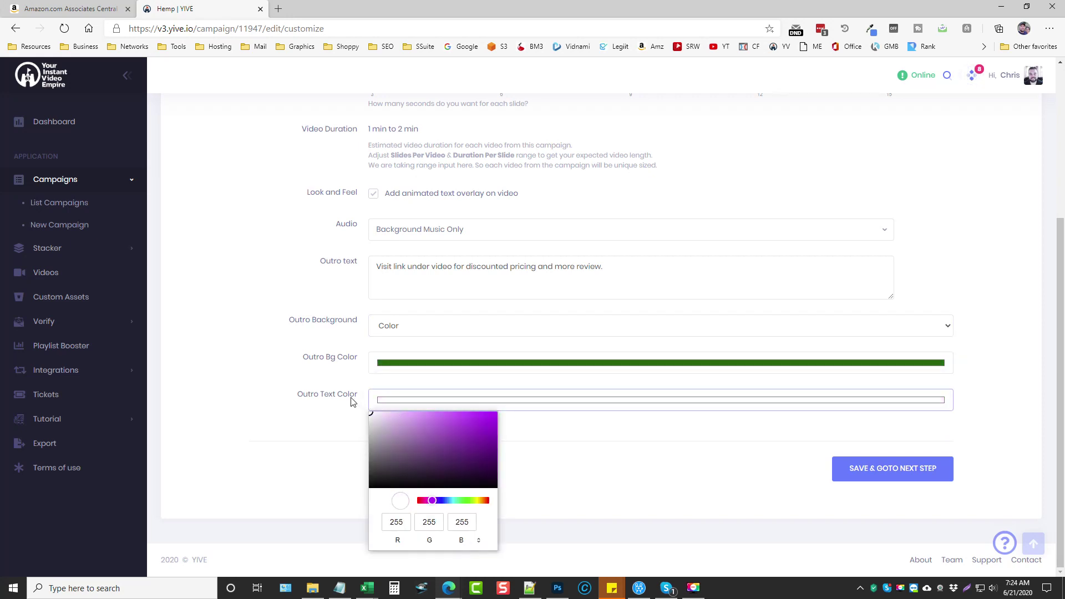
pyautogui.click(372, 363)
pyautogui.click(716, 455)
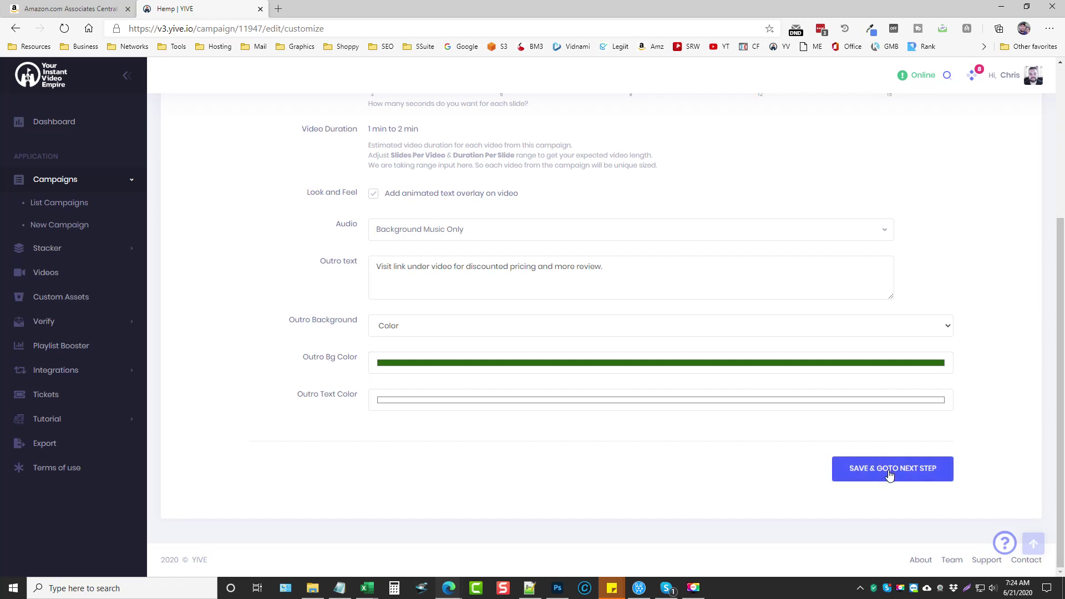
# - Save the customisation, then set automatic uploads to the Pain Cream channel group every 15 minutes
pyautogui.click(871, 469)
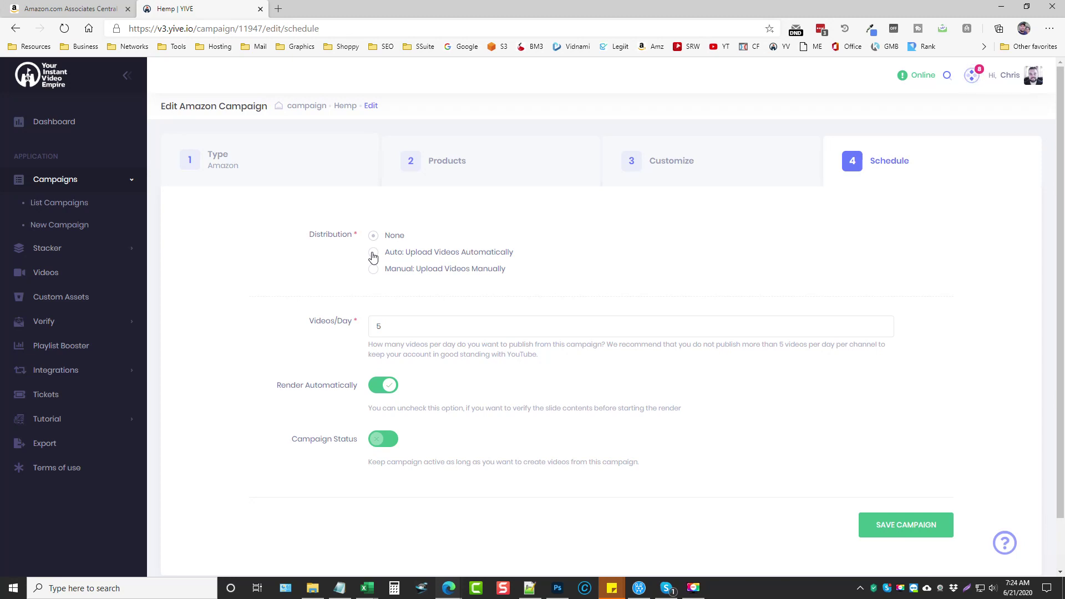
pyautogui.click(373, 254)
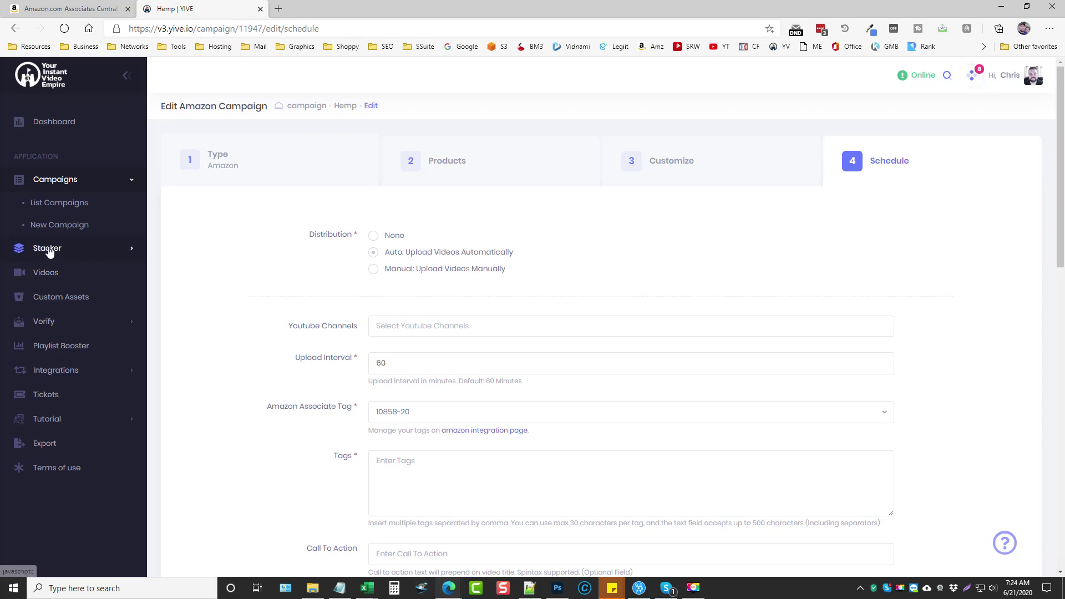
pyautogui.click(438, 327)
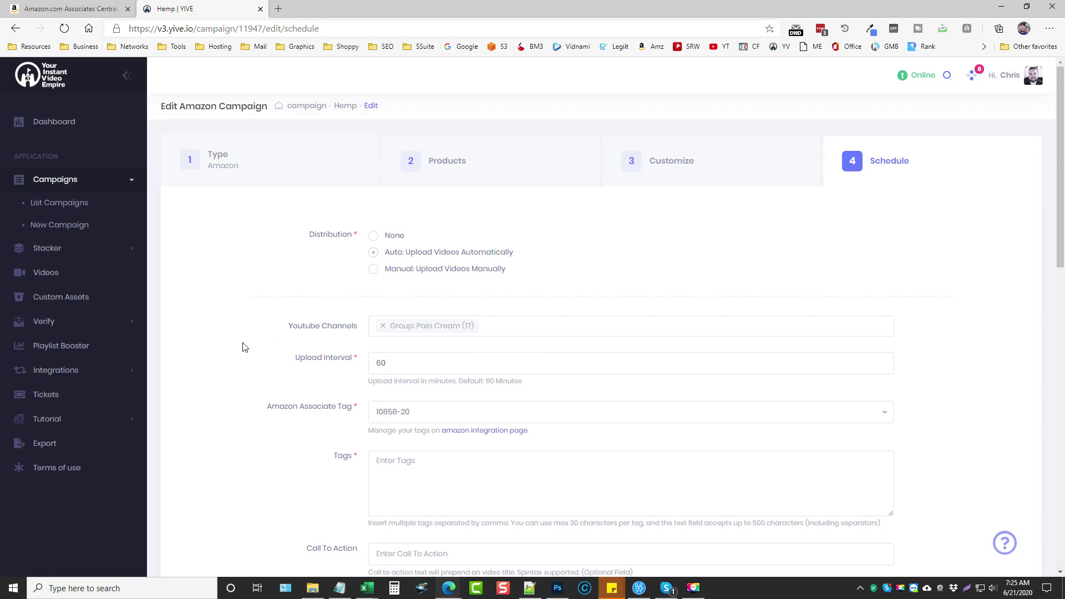
pyautogui.scroll(-1, 243, 348)
pyautogui.click(344, 286)
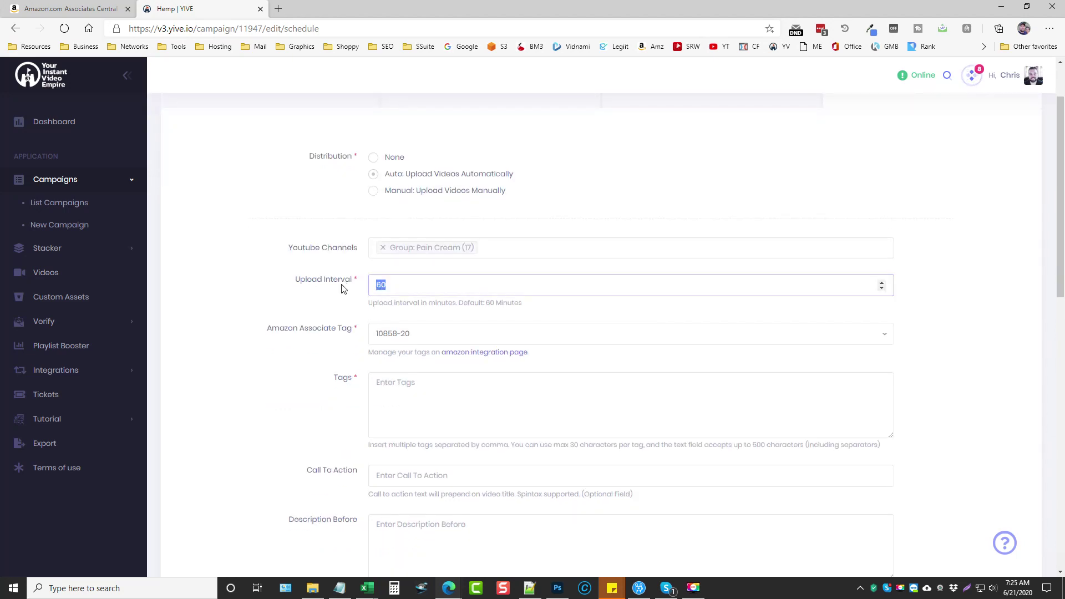
pyautogui.write('15')
# - Paste the tags hemp, hemp cream, hemp lotion and hemp seeds into the Tags box
pyautogui.scroll(-3, 414, 373)
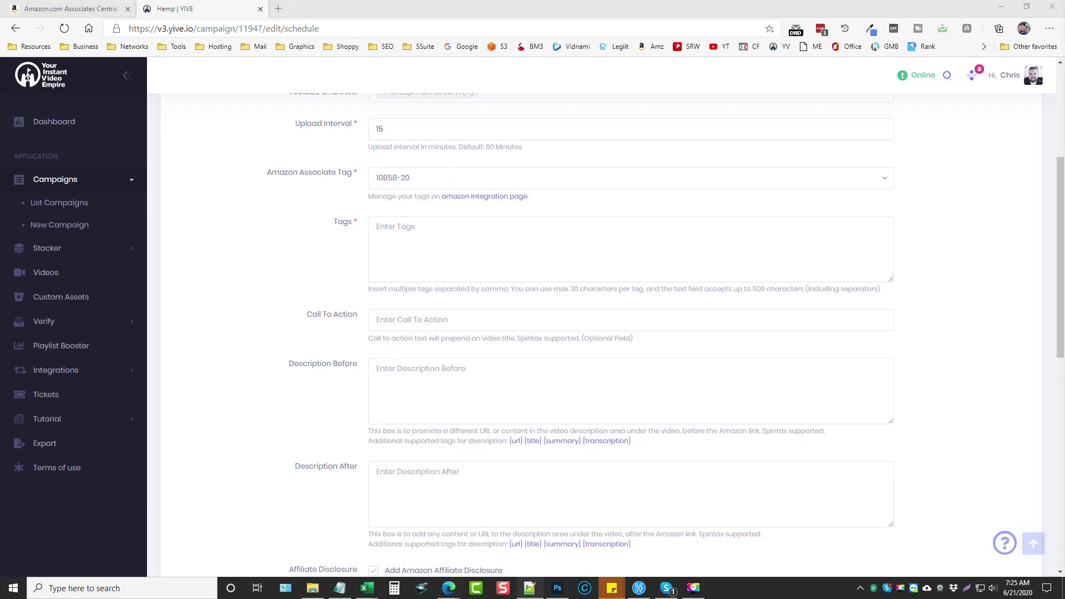
pyautogui.click(401, 238)
pyautogui.write('hemp,hemp cream,hemp lotion,hemp seeds')
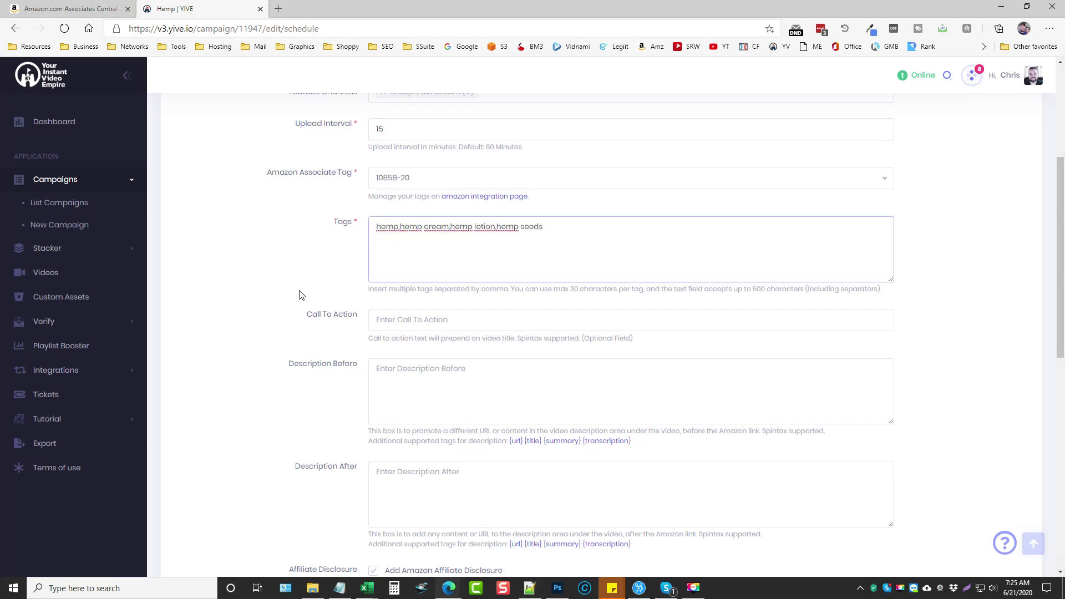
pyautogui.press('Tab')
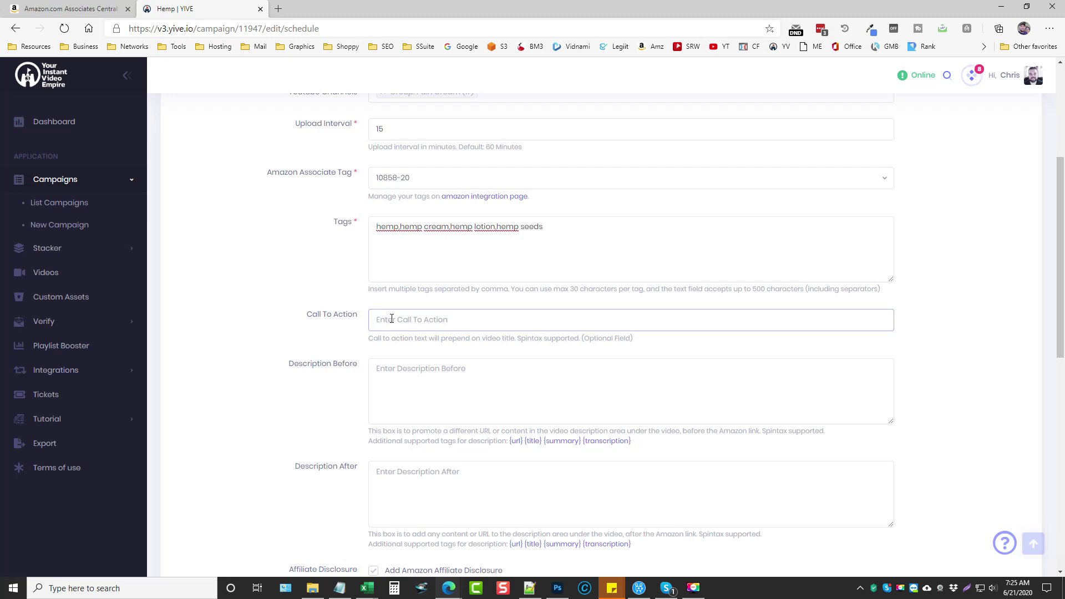
# - Place the cursor in the Description Before text for editing
pyautogui.scroll(-3, 271, 368)
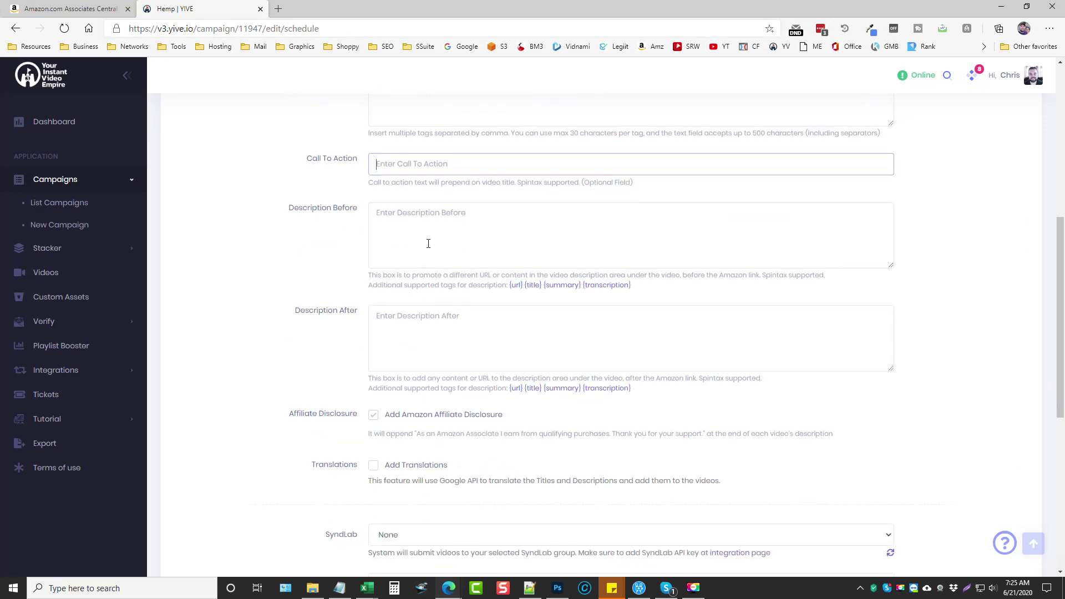
pyautogui.click(412, 211)
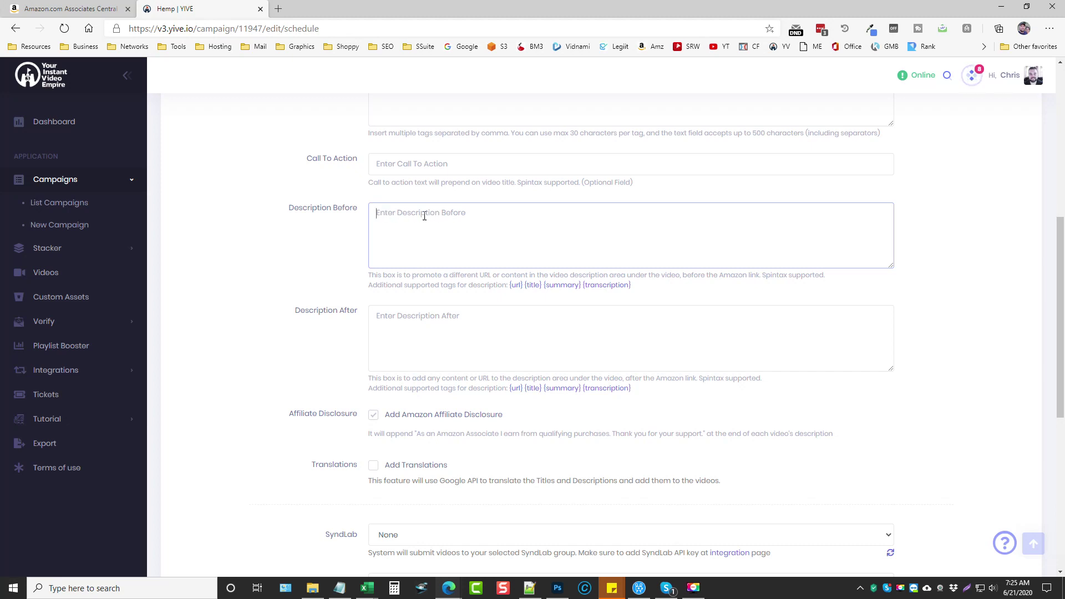
pyautogui.click(463, 231)
# - Insert a {title} tag into Description After with a new line below it
pyautogui.scroll(-3, 286, 297)
pyautogui.click(405, 169)
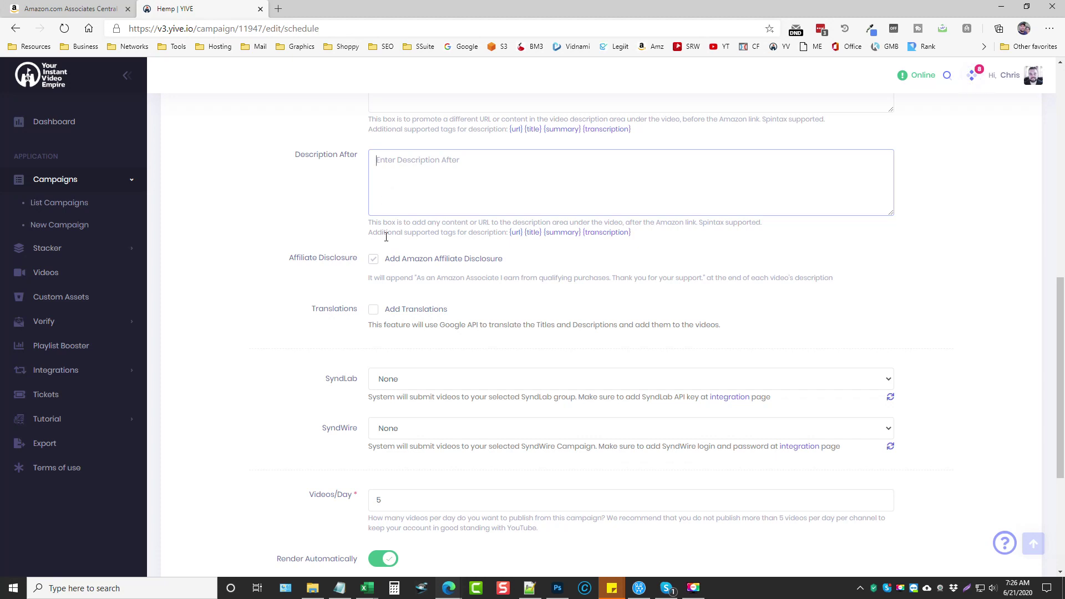
pyautogui.click(532, 233)
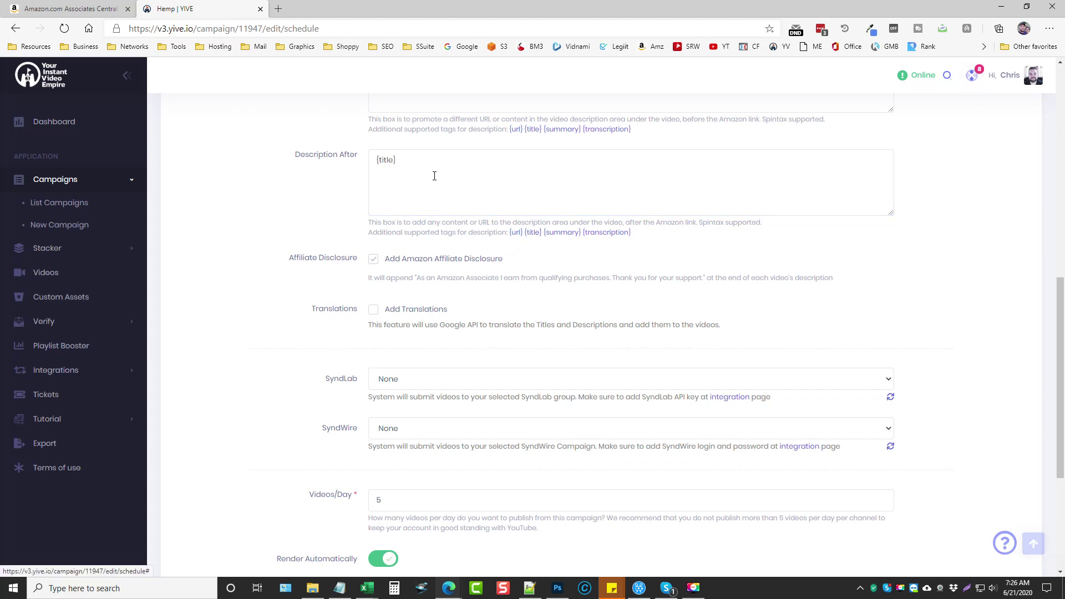
pyautogui.click(405, 160)
pyautogui.press('Return')
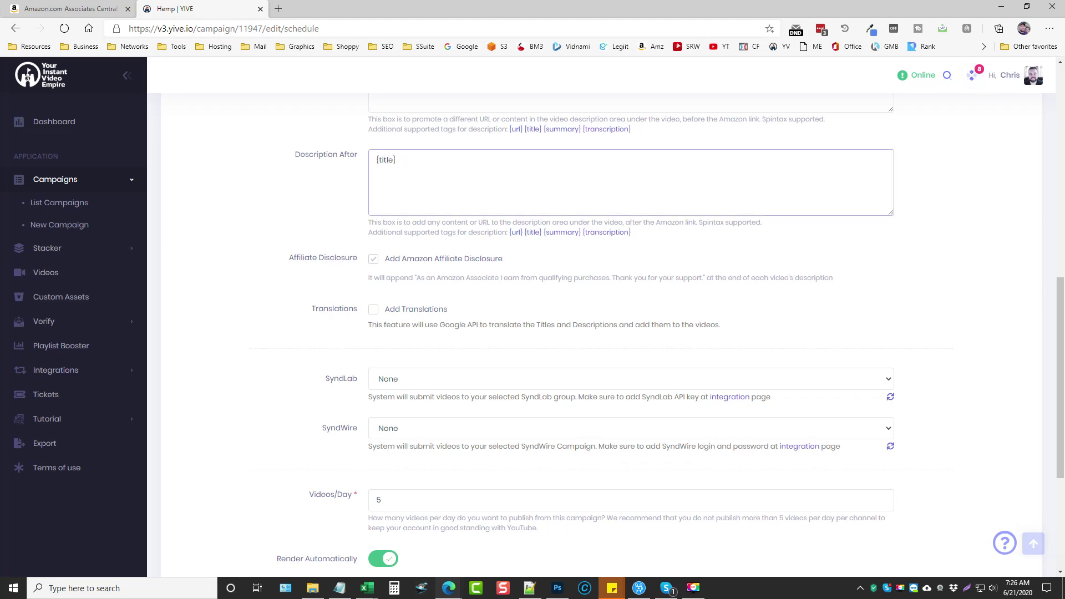
# - Paste the spun hemp-paper description and end it with another {title} tag
pyautogui.hotkey('alt', 'Tab')
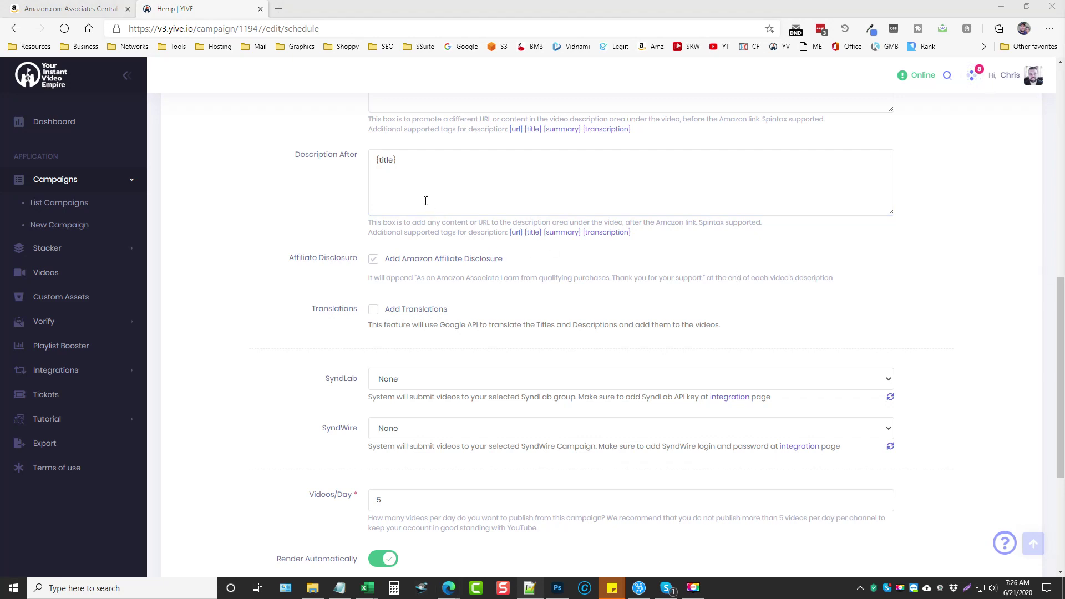
pyautogui.click(386, 168)
pyautogui.hotkey('ctrl', 'v')
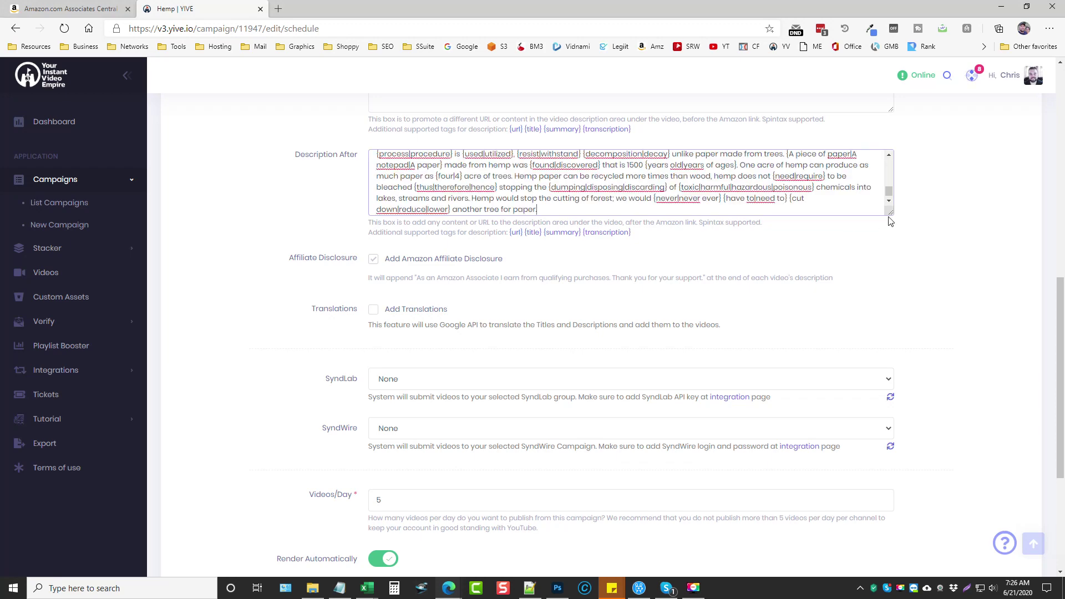
pyautogui.moveTo(891, 213); pyautogui.dragTo(885, 380)
pyautogui.scroll(-3, 571, 280)
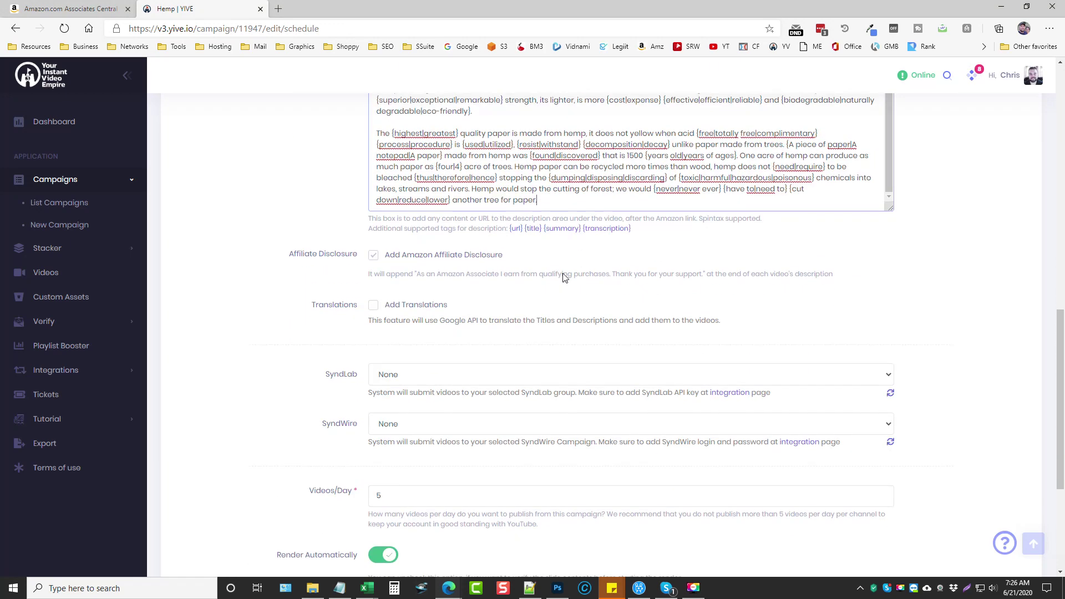
pyautogui.scroll(-1, 545, 198)
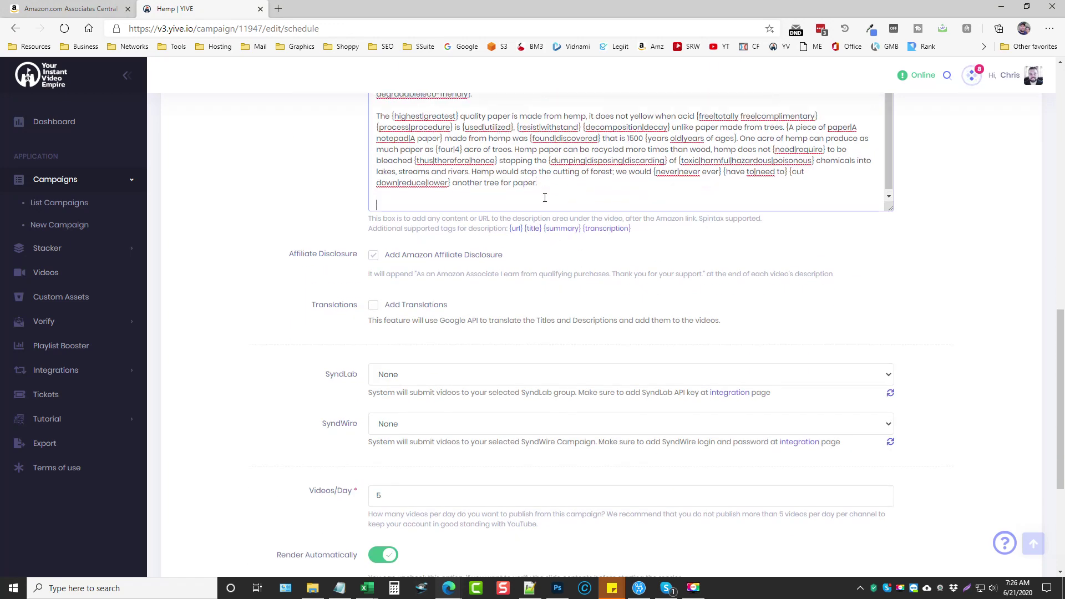
pyautogui.click(536, 228)
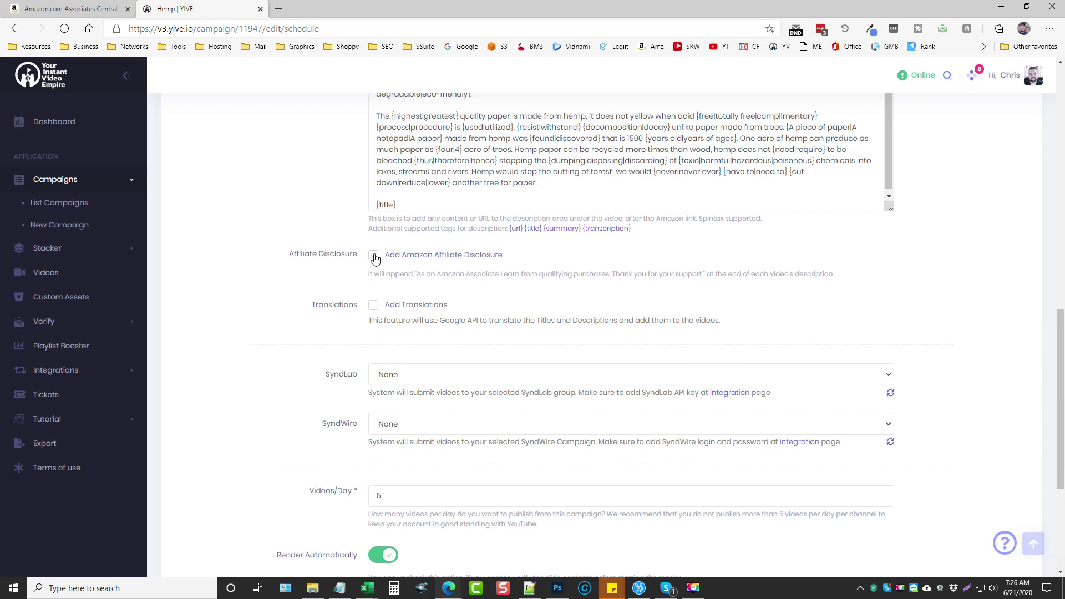
# - Set Videos/Day to 34, switch the Campaign Status on, and save the Hemp campaign
pyautogui.scroll(-3, 296, 291)
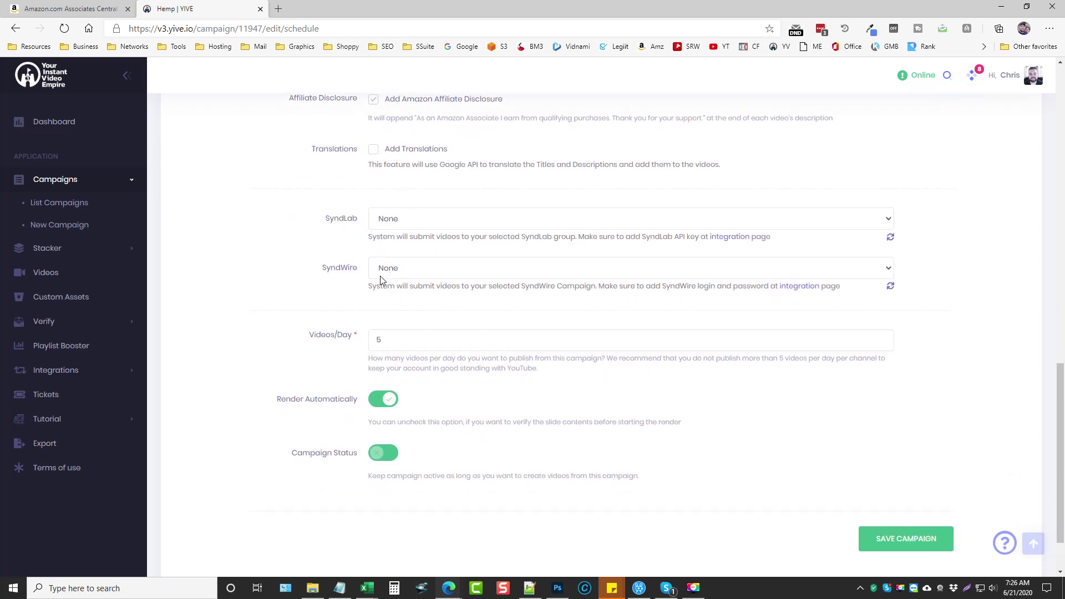
pyautogui.scroll(-1, 380, 275)
pyautogui.scroll(1, 389, 238)
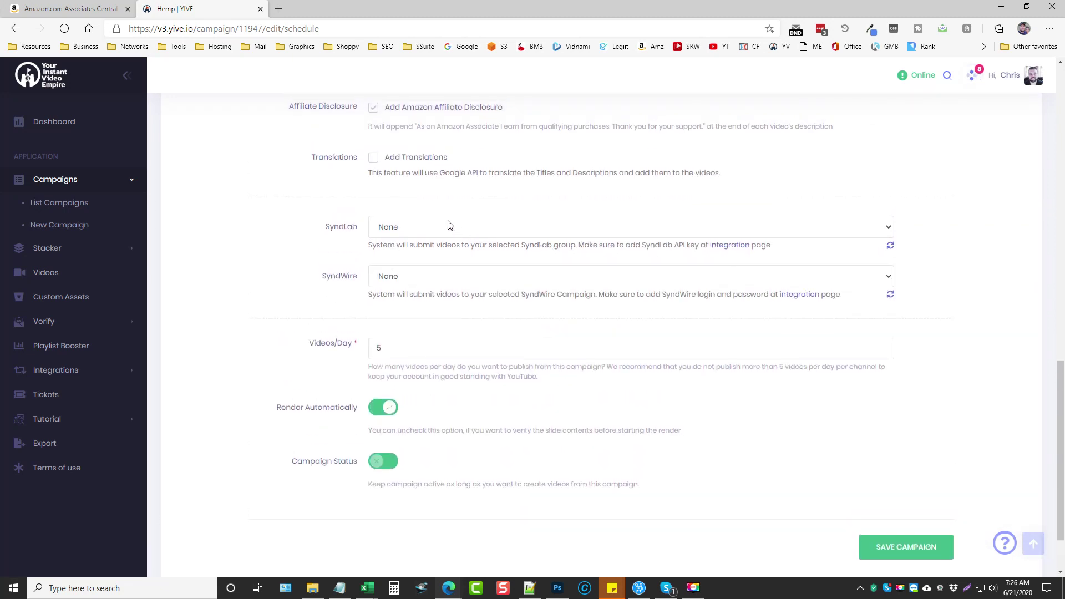
pyautogui.scroll(-2, 273, 282)
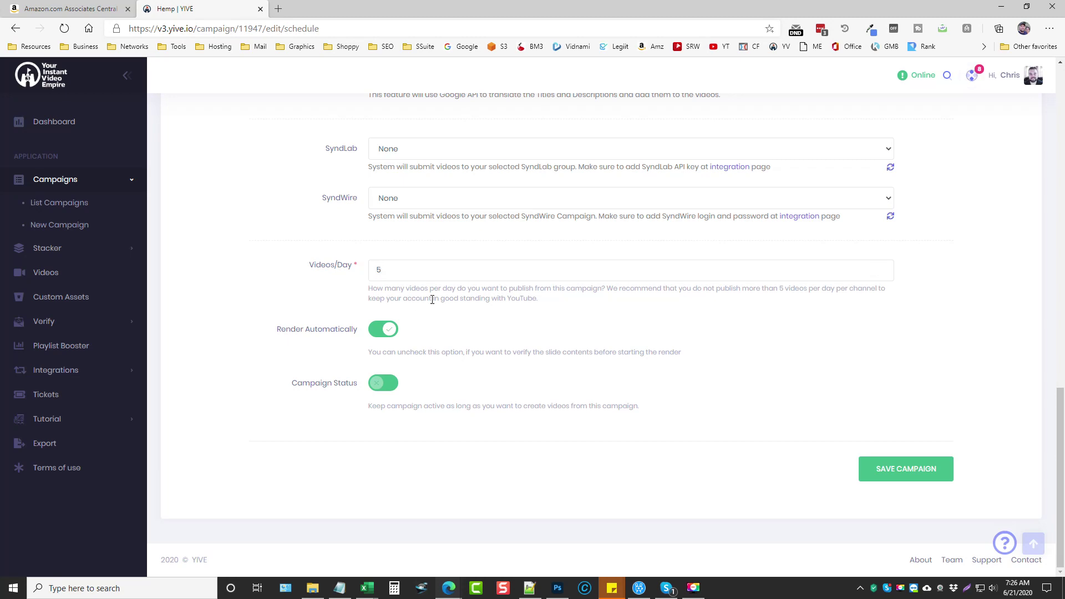
pyautogui.scroll(15, 422, 319)
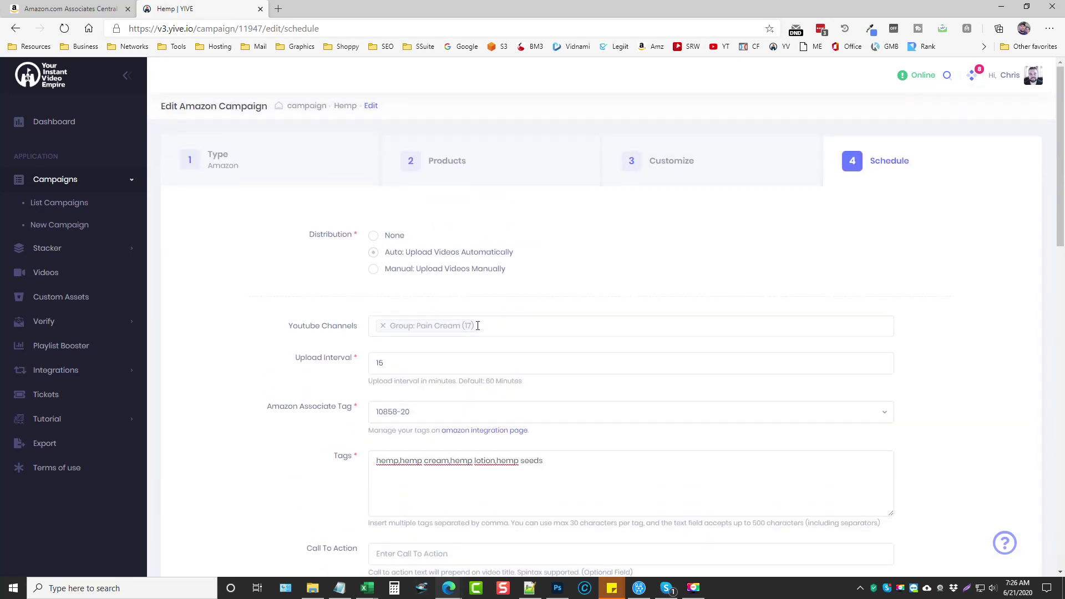
pyautogui.scroll(-15, 349, 373)
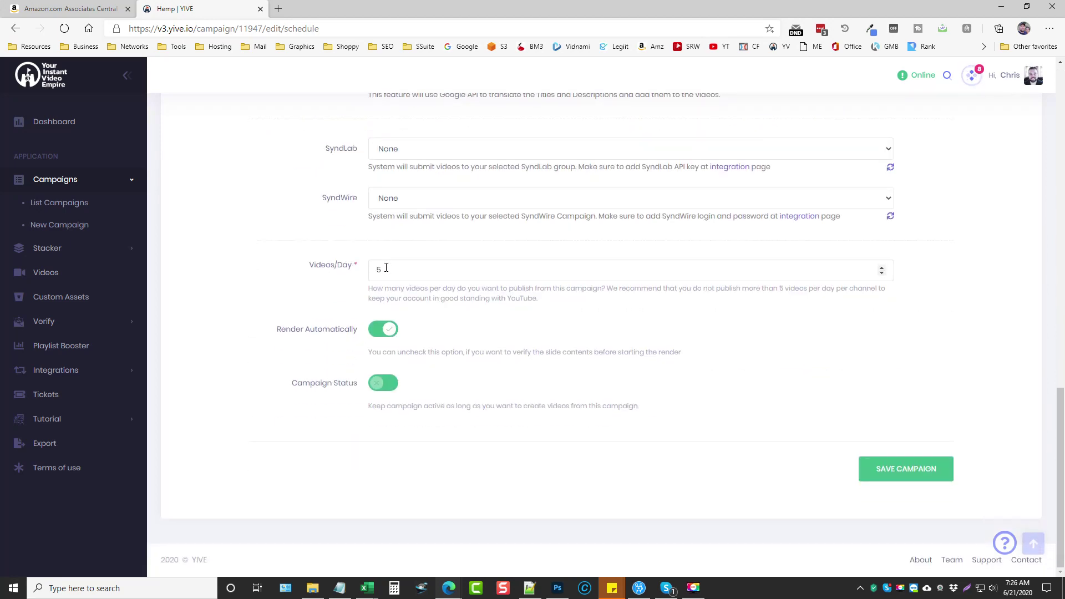
pyautogui.click(359, 272)
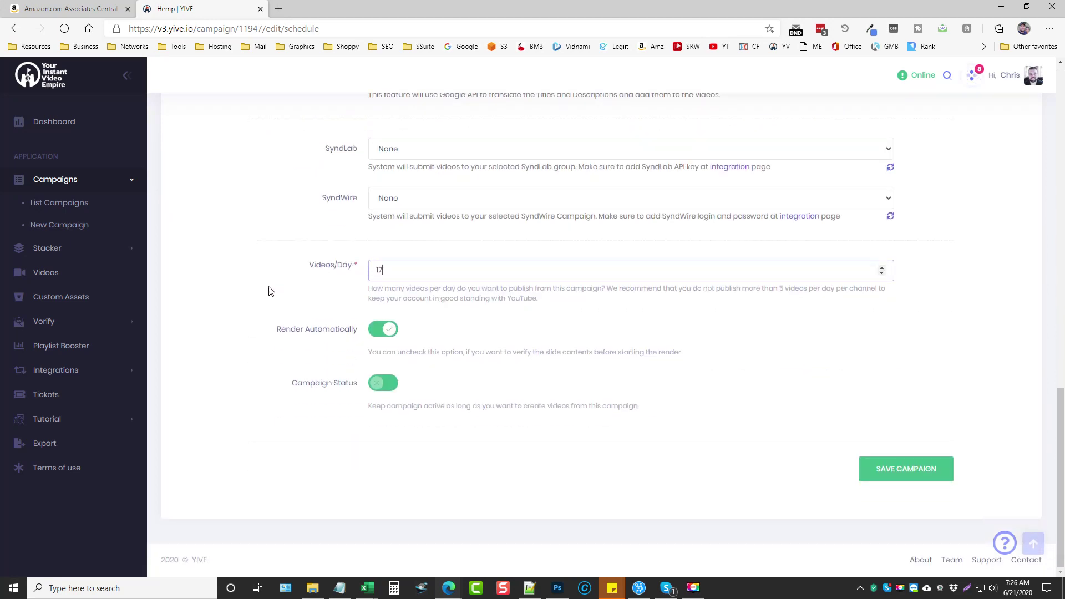
pyautogui.click(362, 272)
pyautogui.write('34')
pyautogui.click(377, 383)
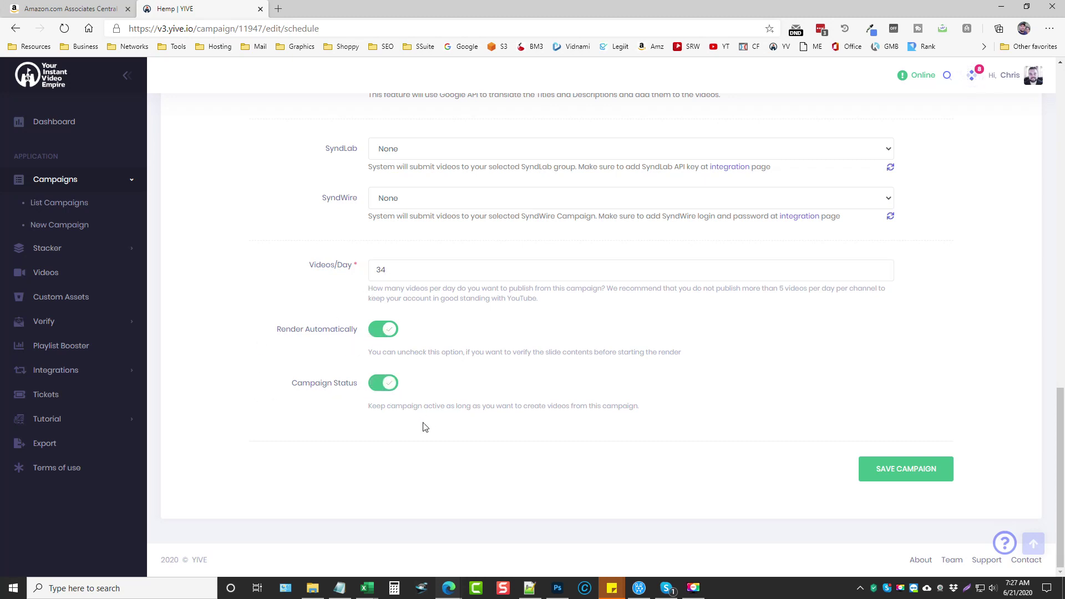
pyautogui.click(899, 476)
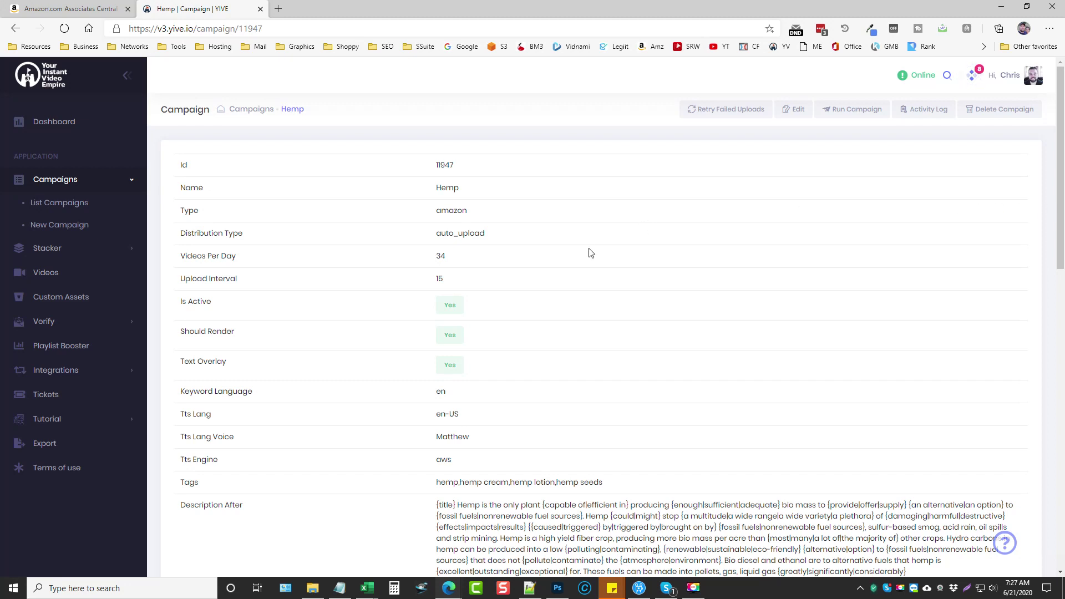
# - Scroll through the saved Hemp campaign's details page
pyautogui.scroll(-5, 489, 274)
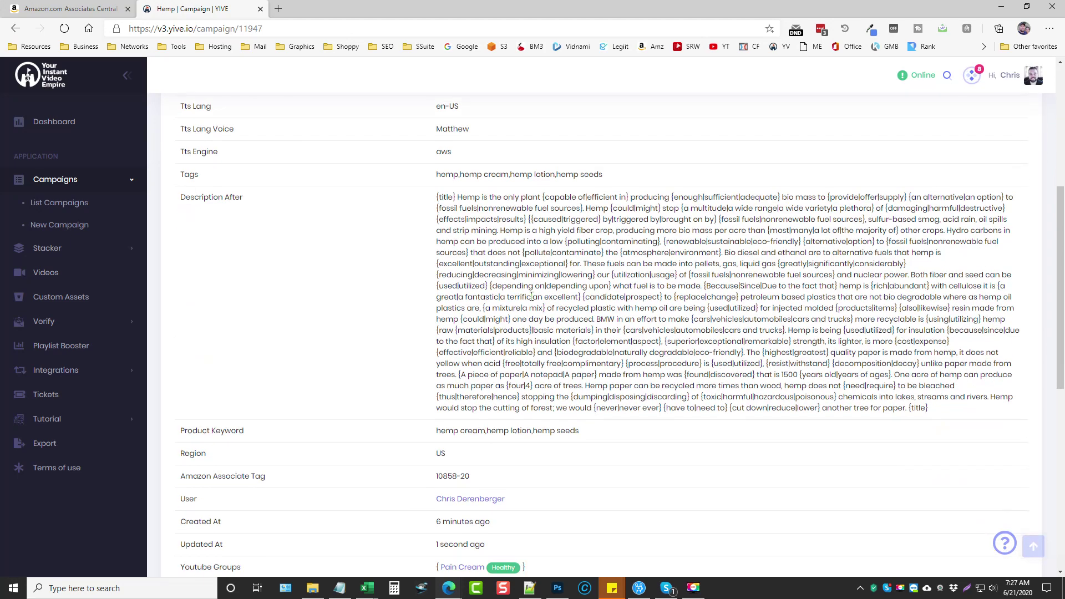
pyautogui.scroll(-5, 533, 312)
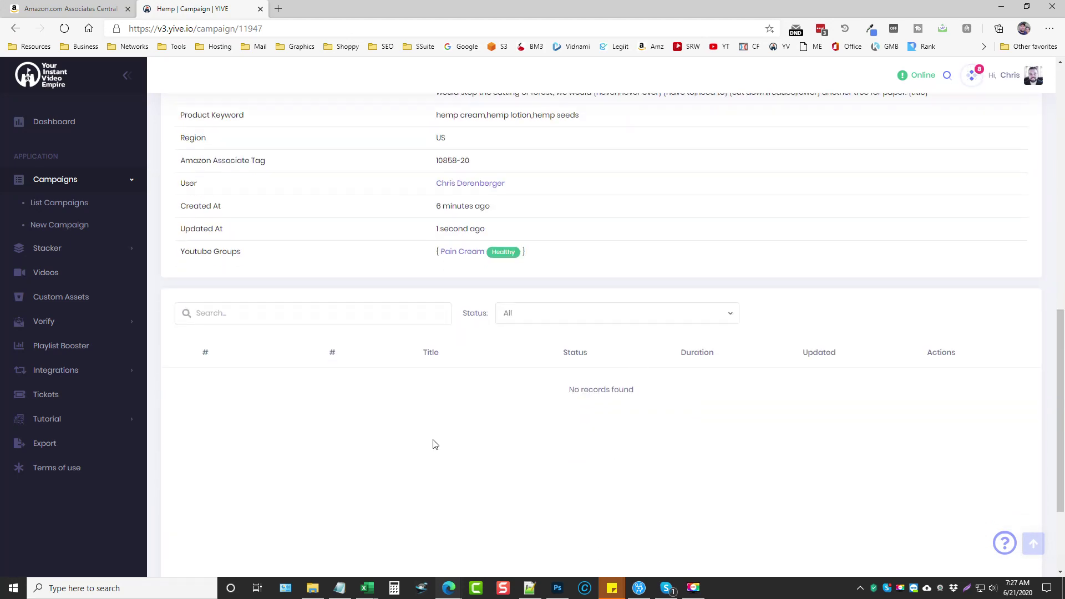
pyautogui.scroll(15, 528, 407)
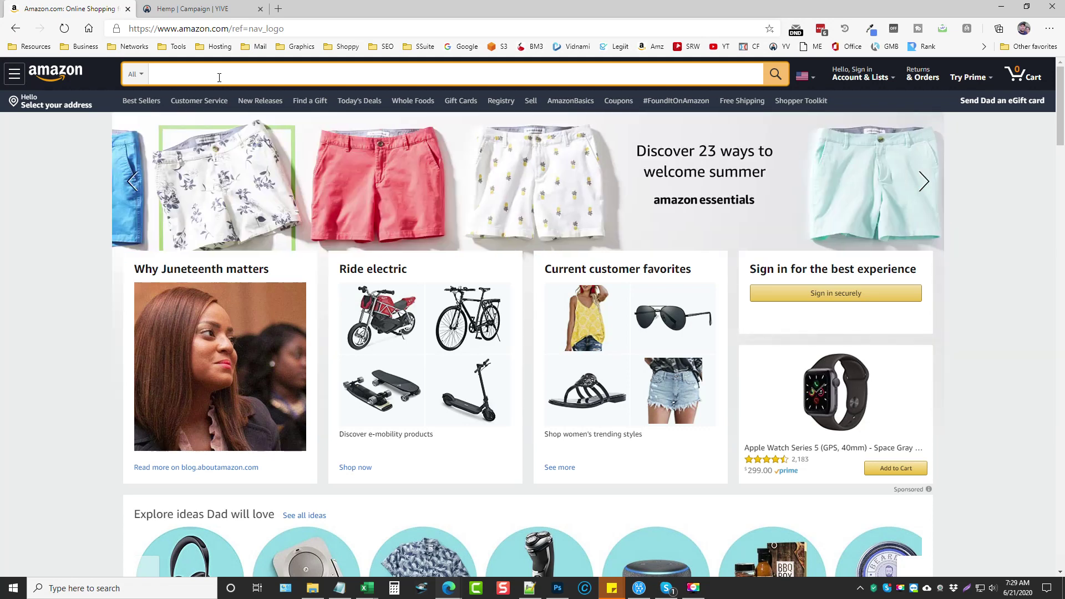
# - Search Amazon for 'hemp' and browse the listed hemp seeds, oils, gummies, creams and lotions
pyautogui.write('hemp')
pyautogui.press('Return')
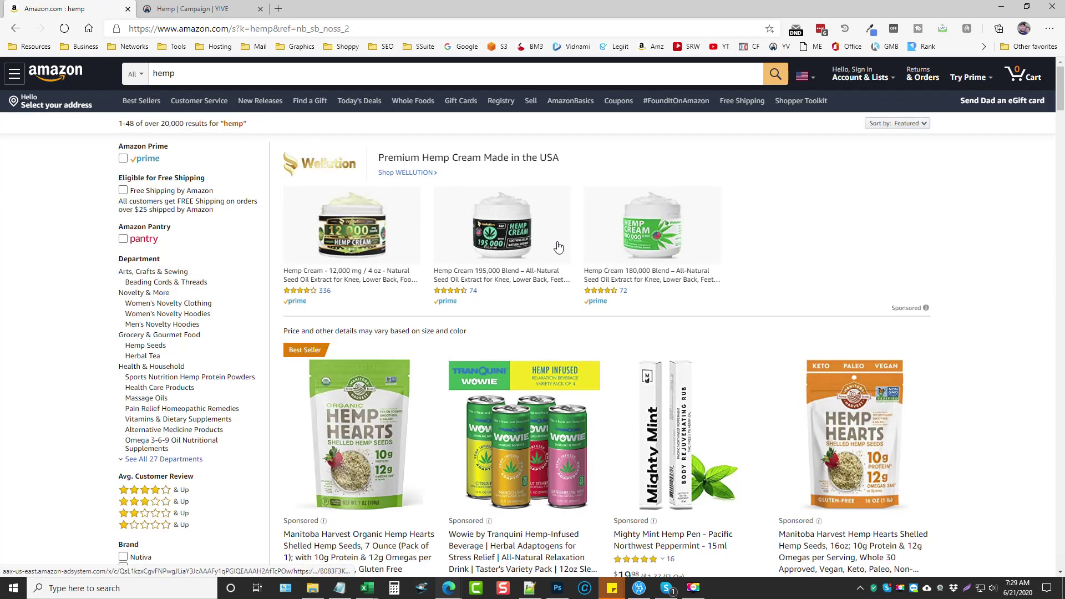
pyautogui.scroll(-4, 376, 246)
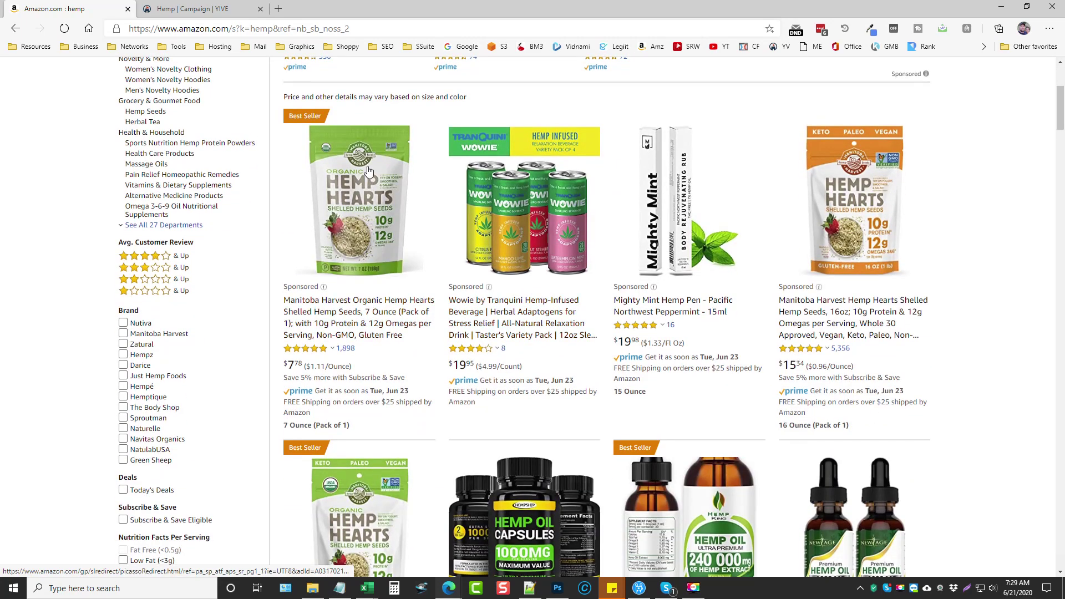
pyautogui.scroll(-5, 638, 294)
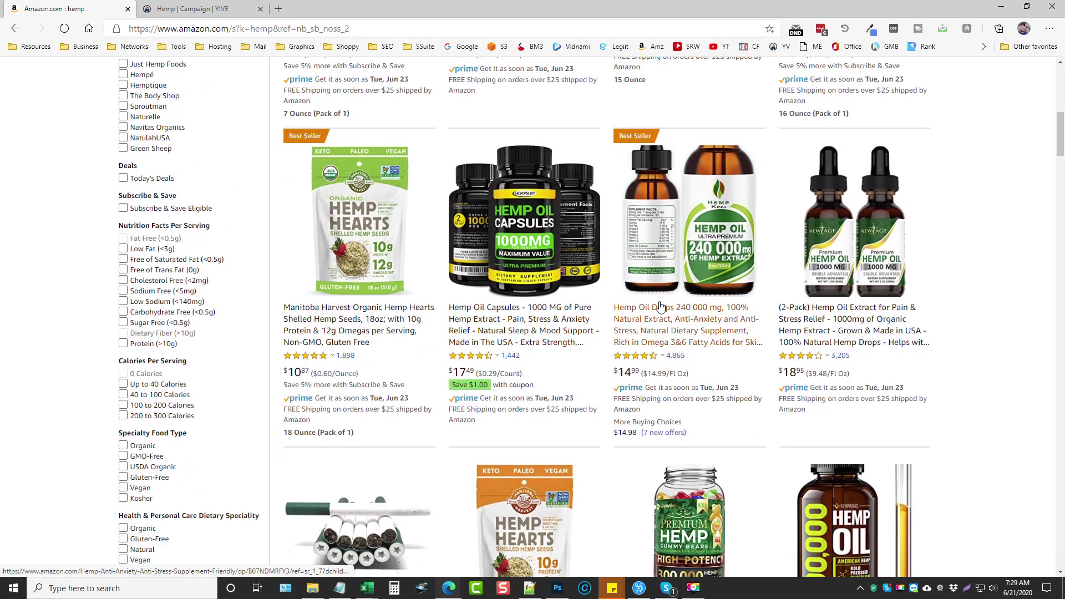
pyautogui.scroll(-3, 666, 299)
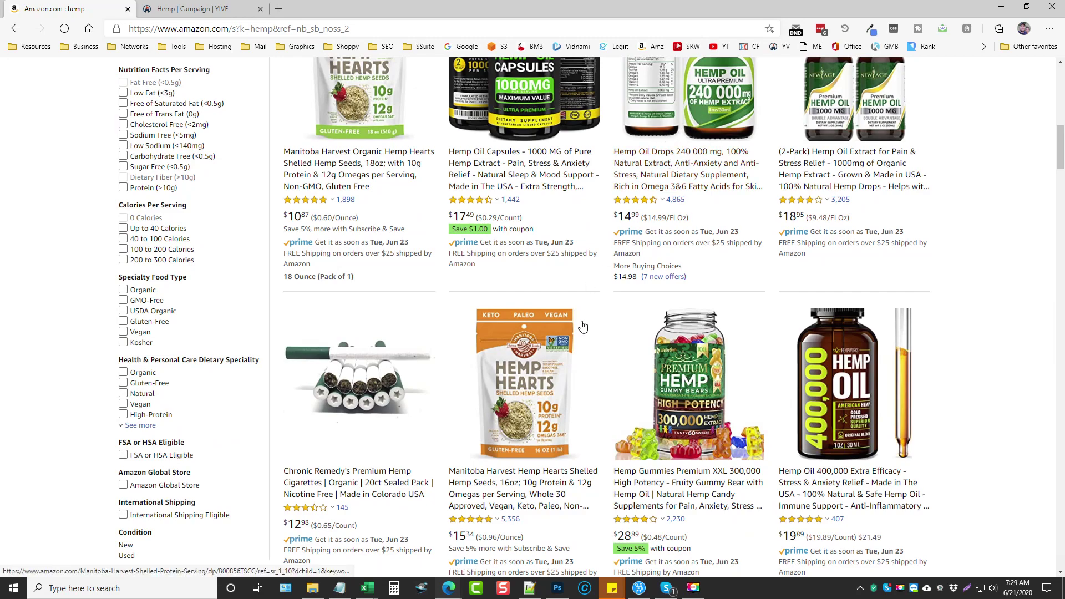
pyautogui.scroll(-4, 656, 173)
pyautogui.scroll(-8, 640, 289)
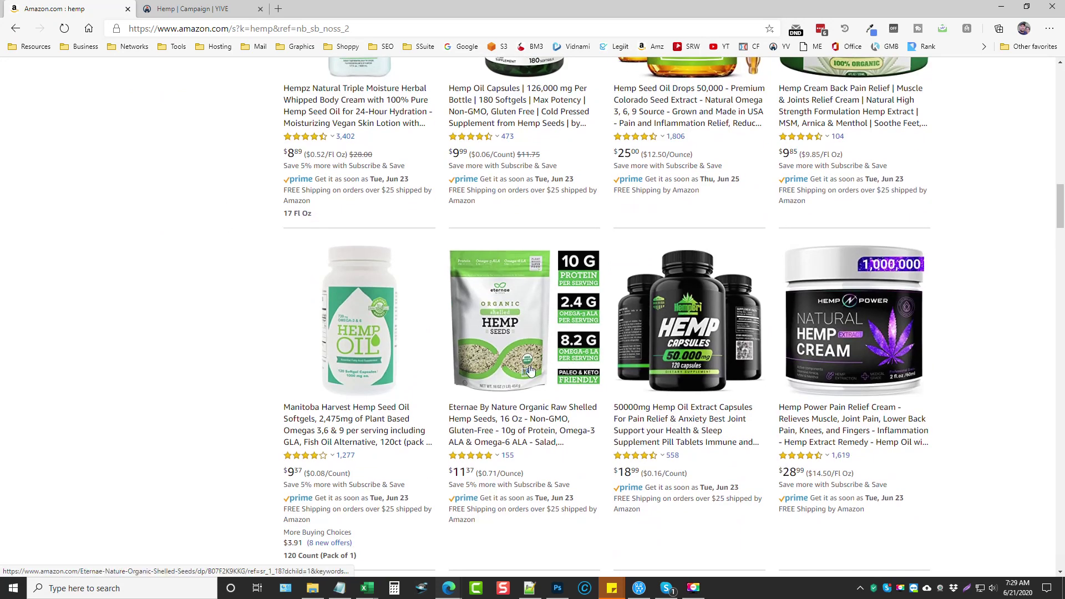
pyautogui.scroll(-6, 596, 363)
pyautogui.scroll(-1, 587, 382)
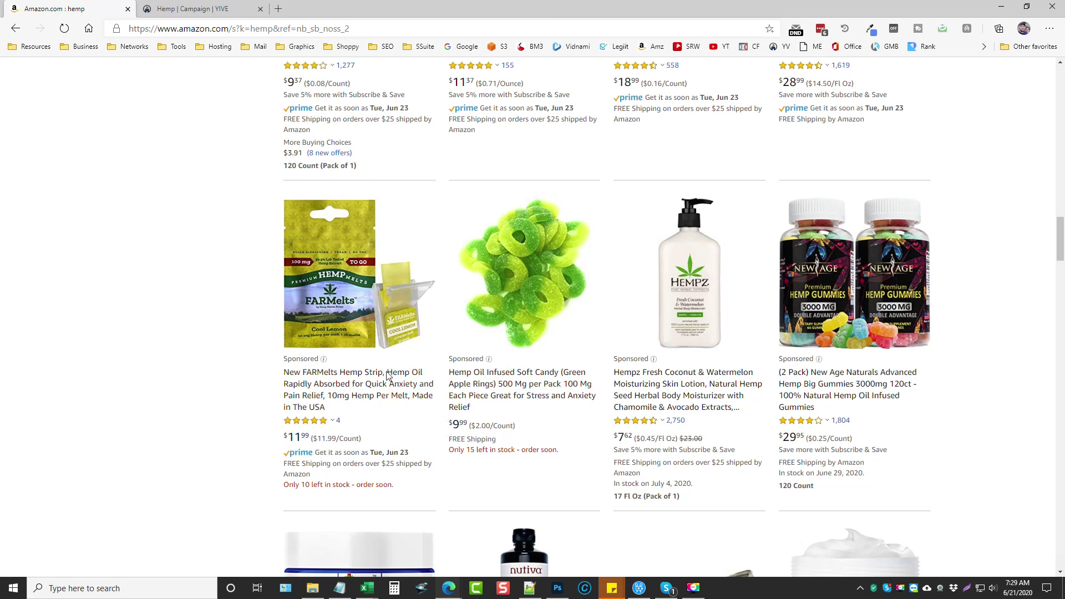
pyautogui.click(530, 430)
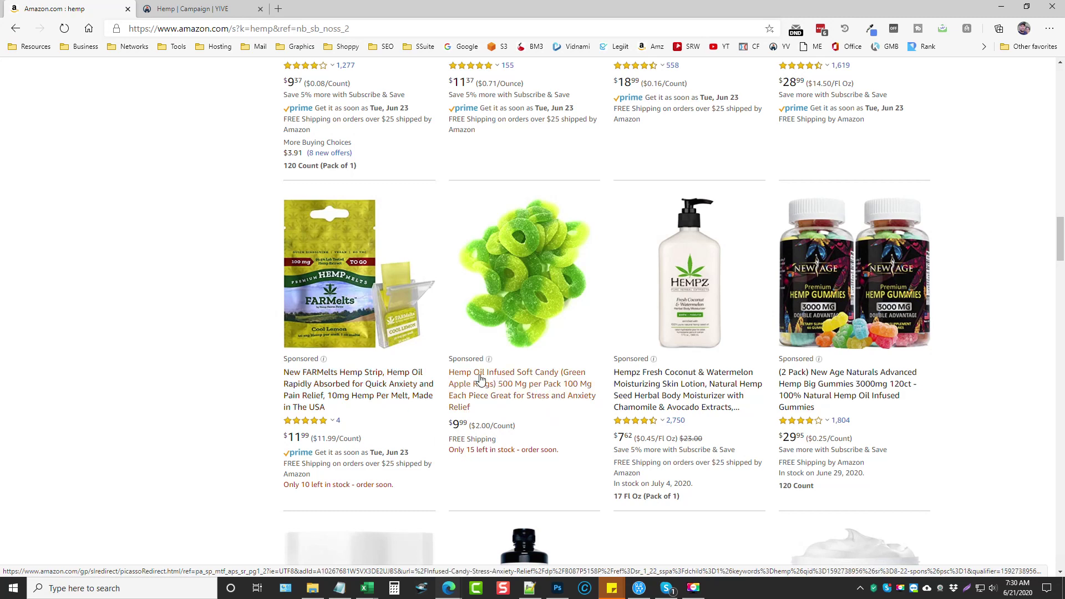
pyautogui.scroll(5, 736, 391)
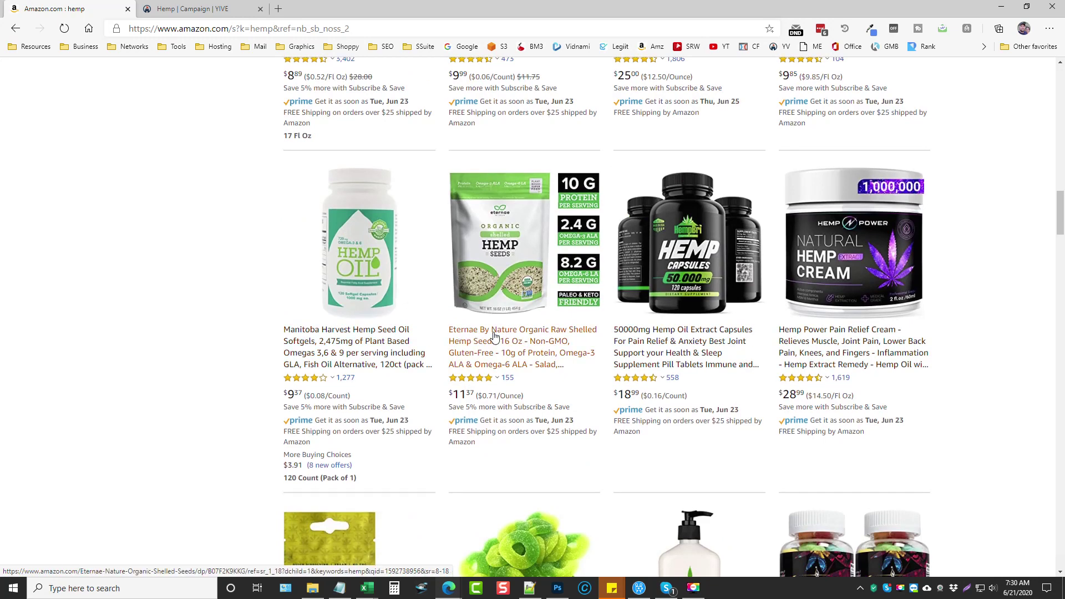
pyautogui.scroll(4, 382, 366)
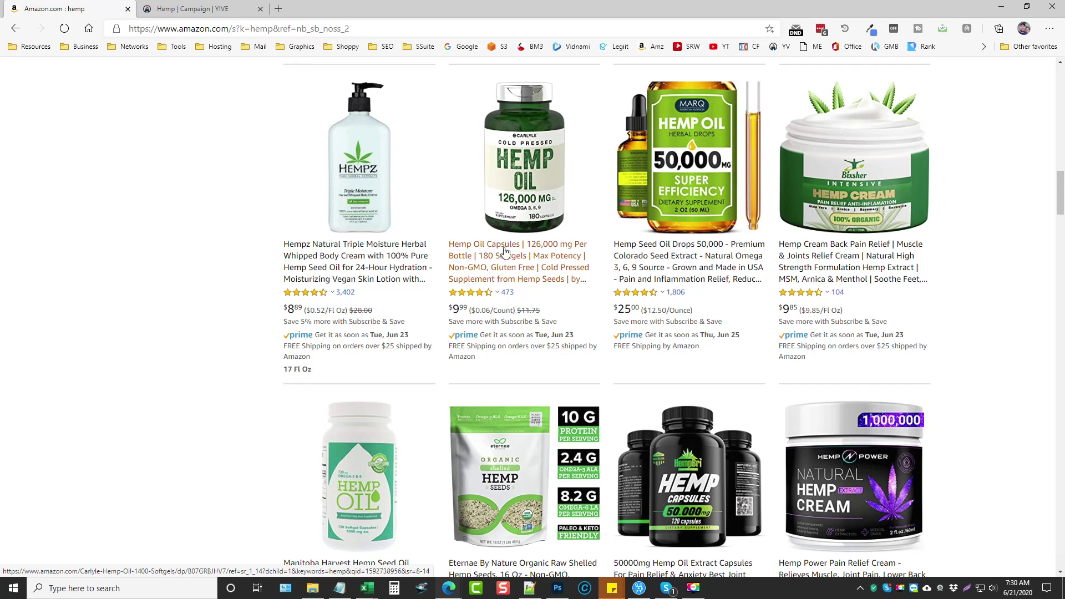
pyautogui.scroll(6, 754, 401)
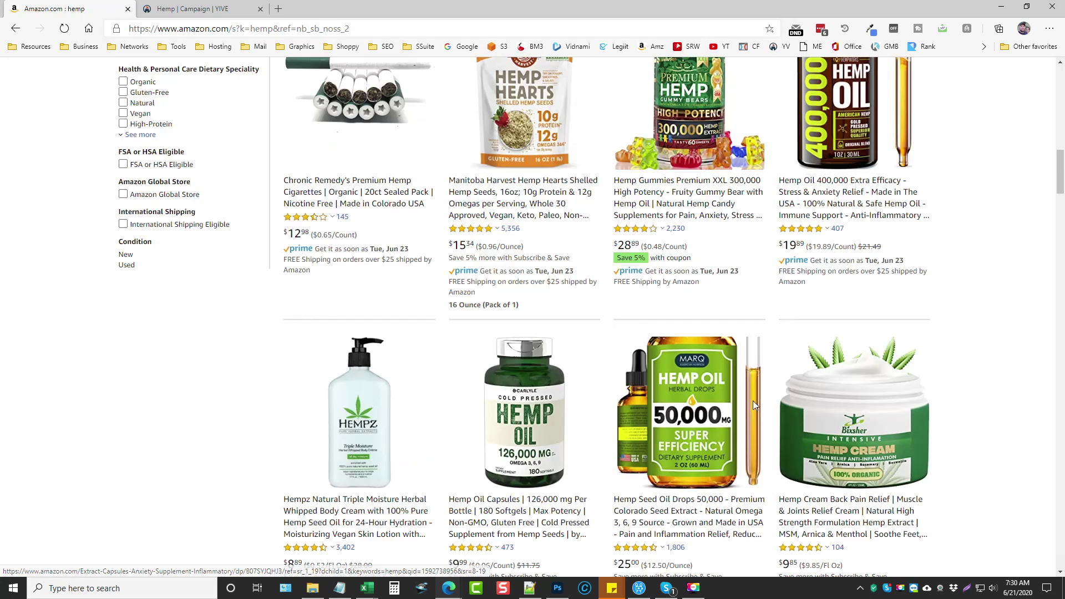
pyautogui.scroll(-5, 788, 372)
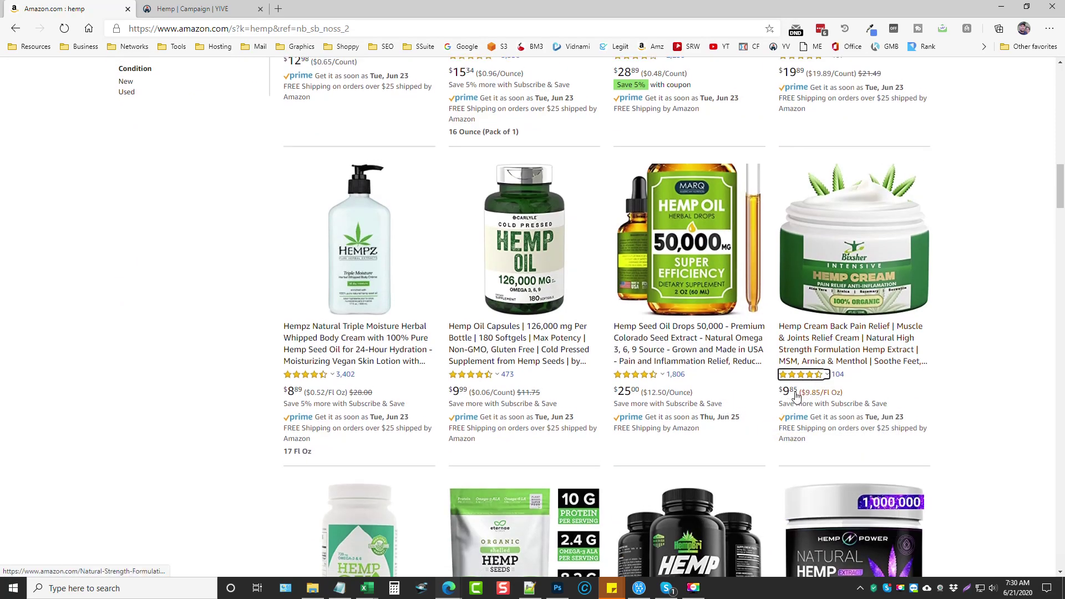
pyautogui.scroll(4, 863, 335)
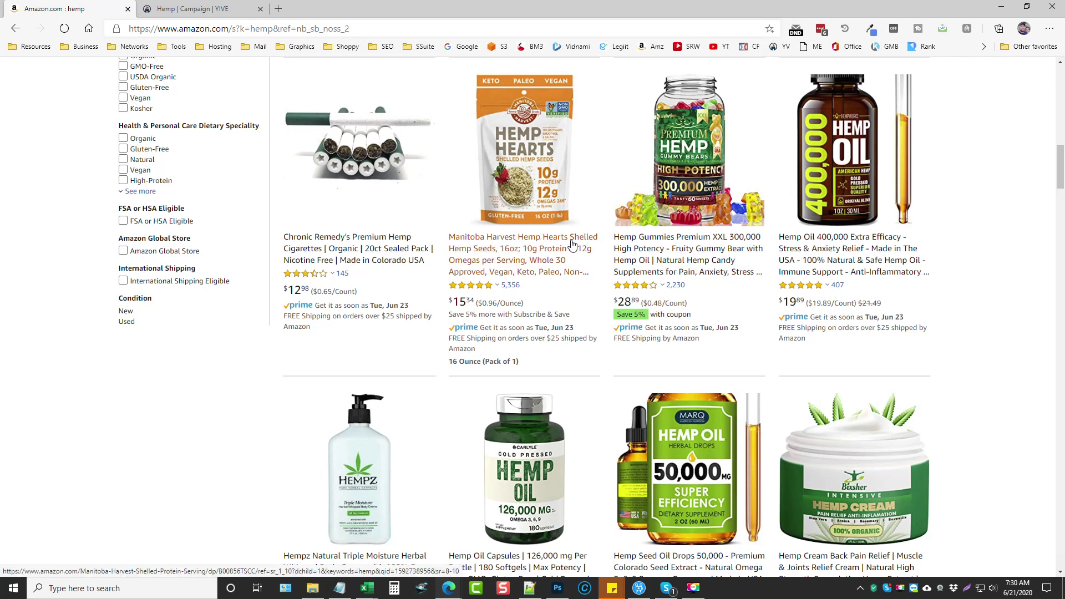
pyautogui.scroll(1, 488, 258)
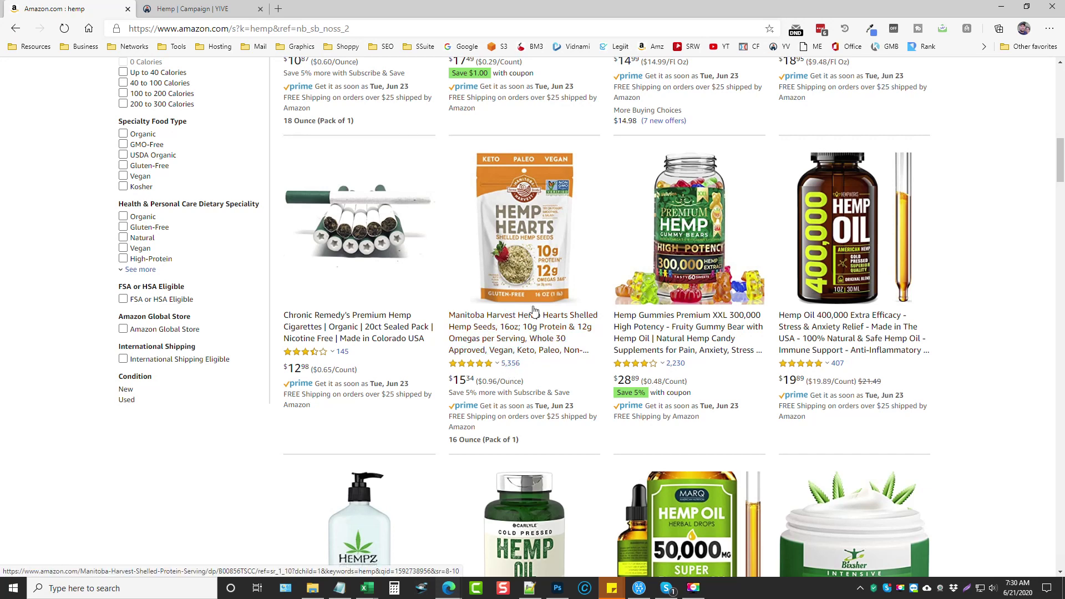
pyautogui.scroll(6, 537, 368)
pyautogui.scroll(8, 542, 394)
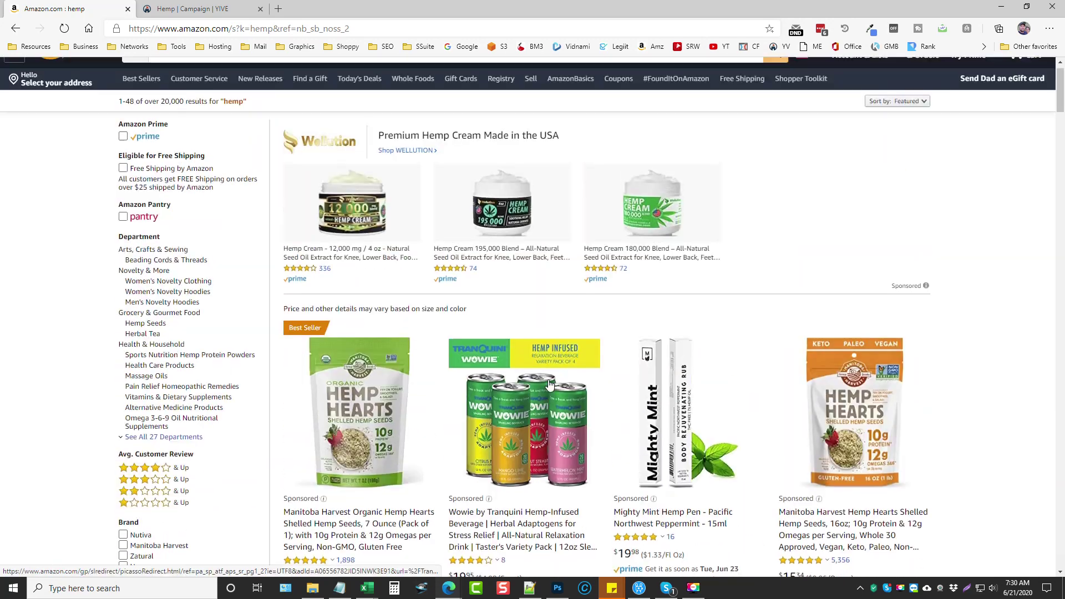